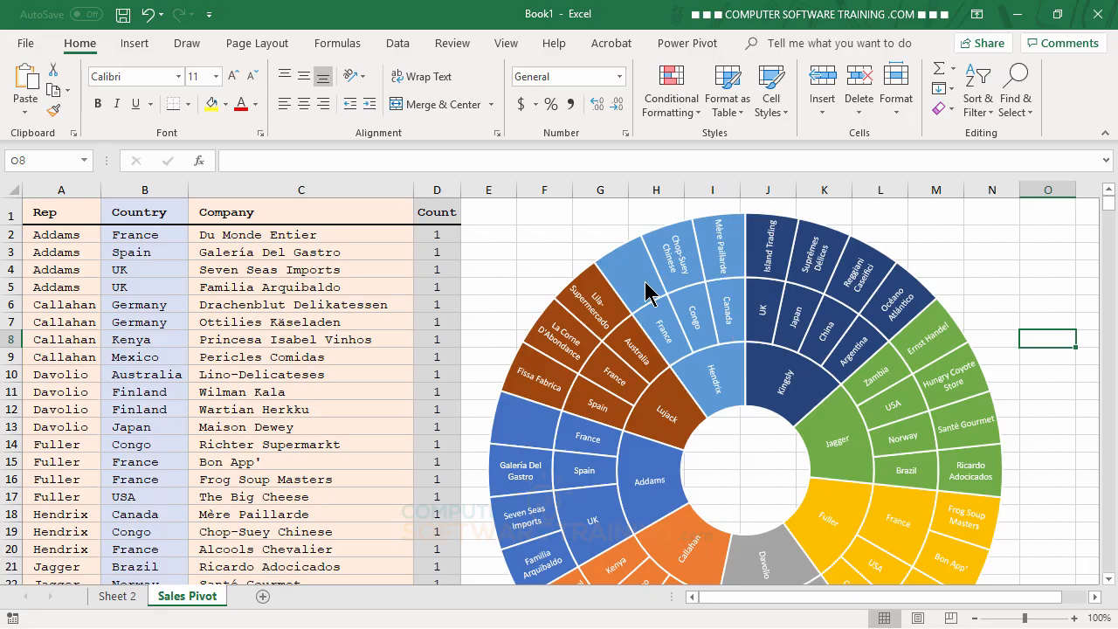
# Close the shape formatting options and look over the example sunburst chart beside the data on the Sales Pivot sheet
pyautogui.moveTo(647, 291)
pyautogui.moveTo(704, 293)
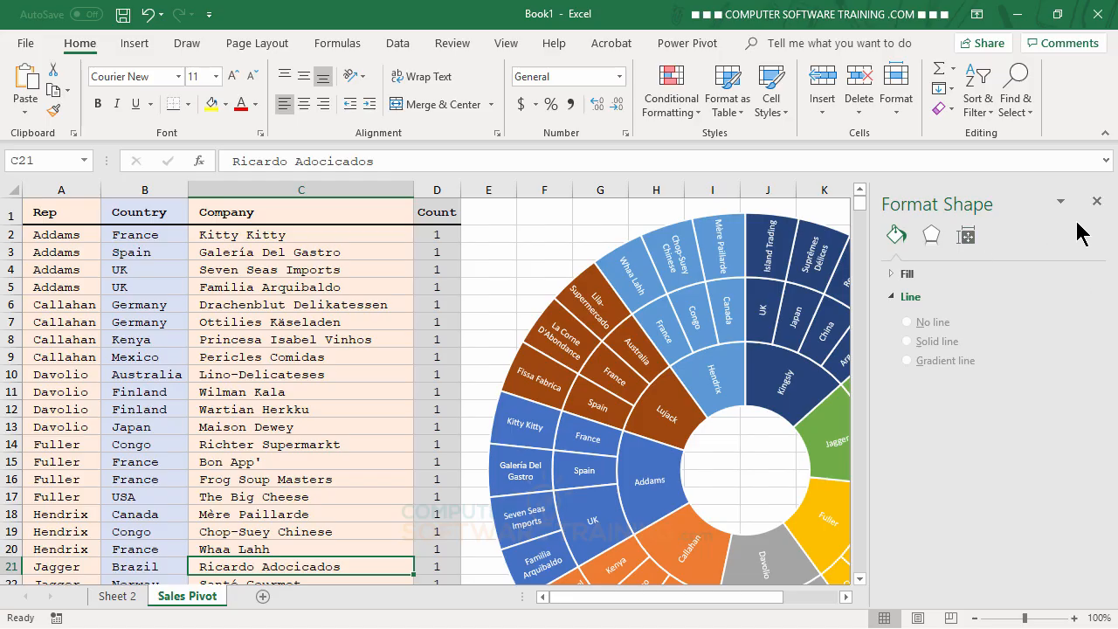
pyautogui.click(1097, 202)
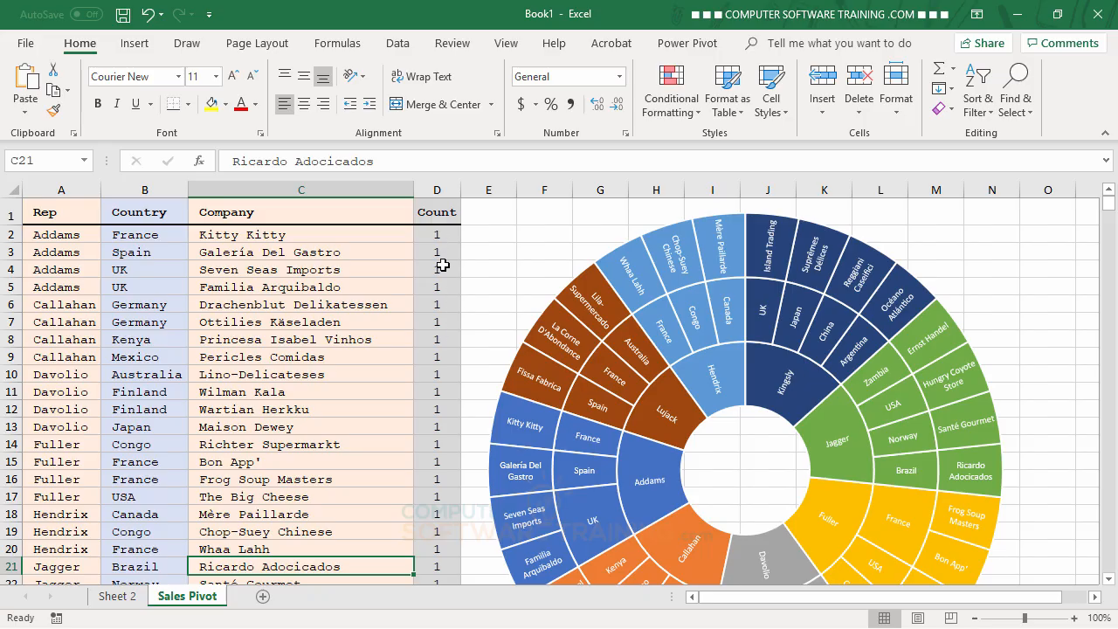
pyautogui.moveTo(568, 325)
pyautogui.scroll(-3, 679, 447)
pyautogui.scroll(3, 678, 448)
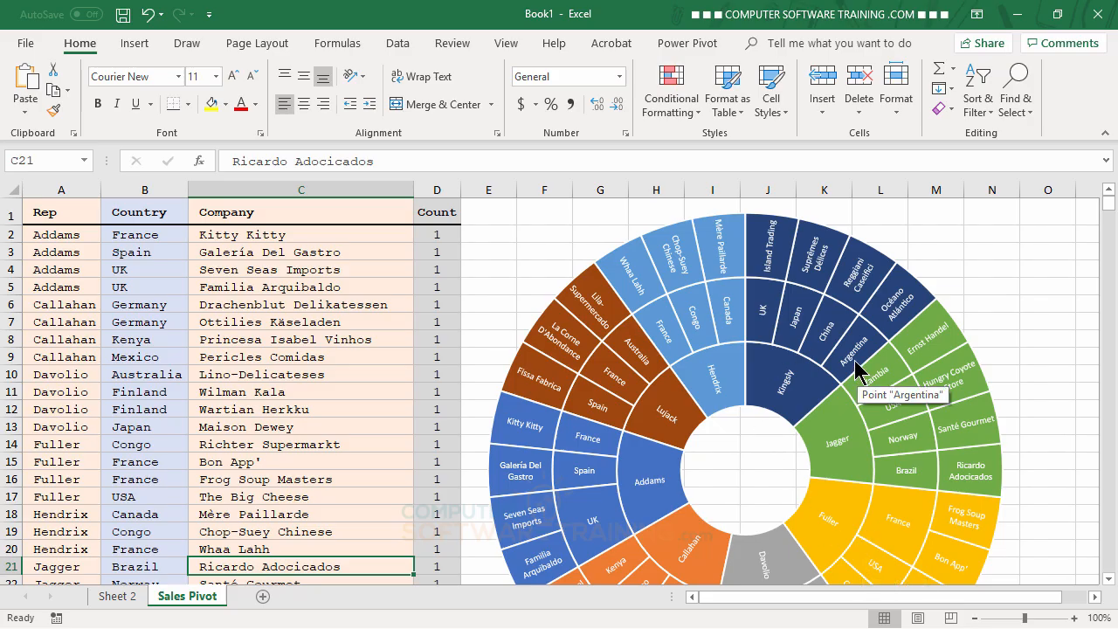
# On Sheet 2, insert a Sunburst chart from the whole data table A1:D31, including the header row
pyautogui.click(117, 596)
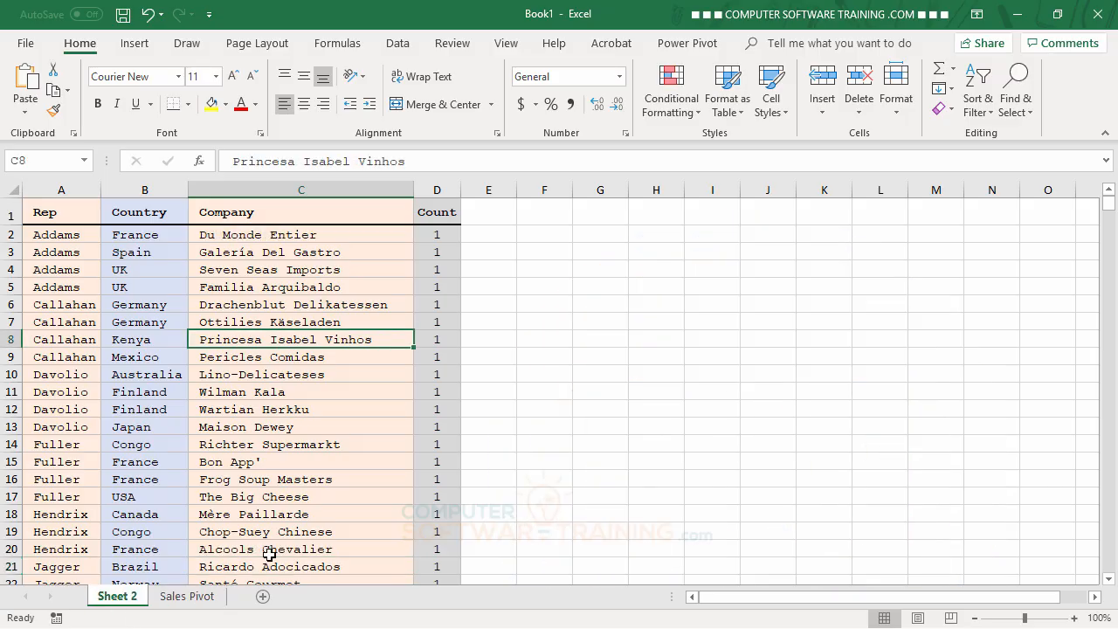
pyautogui.scroll(-3, 195, 422)
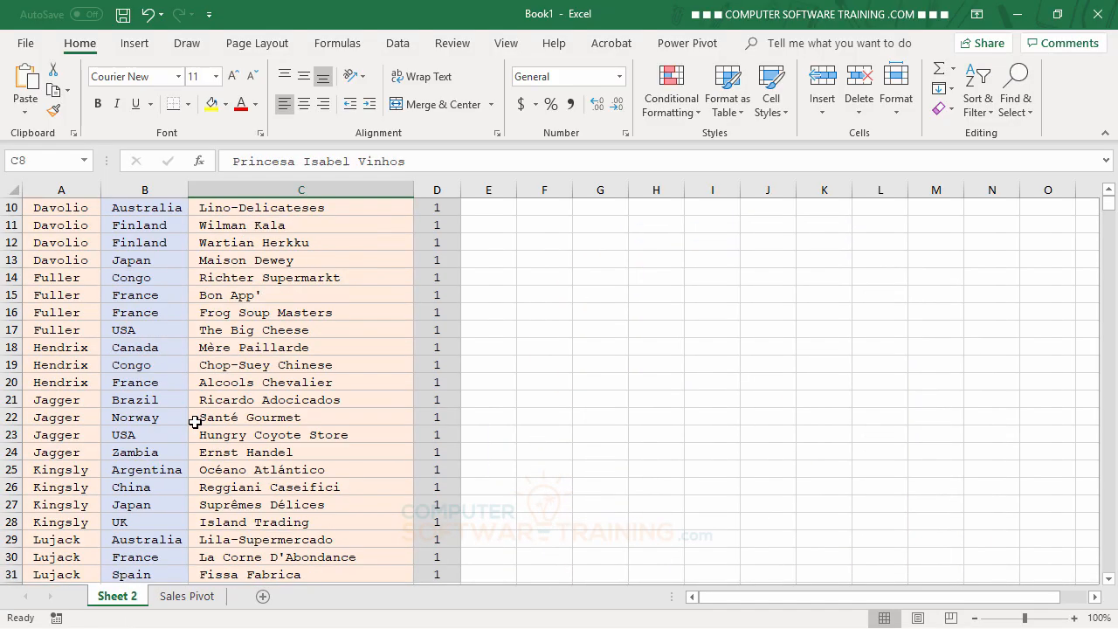
pyautogui.scroll(3, 194, 422)
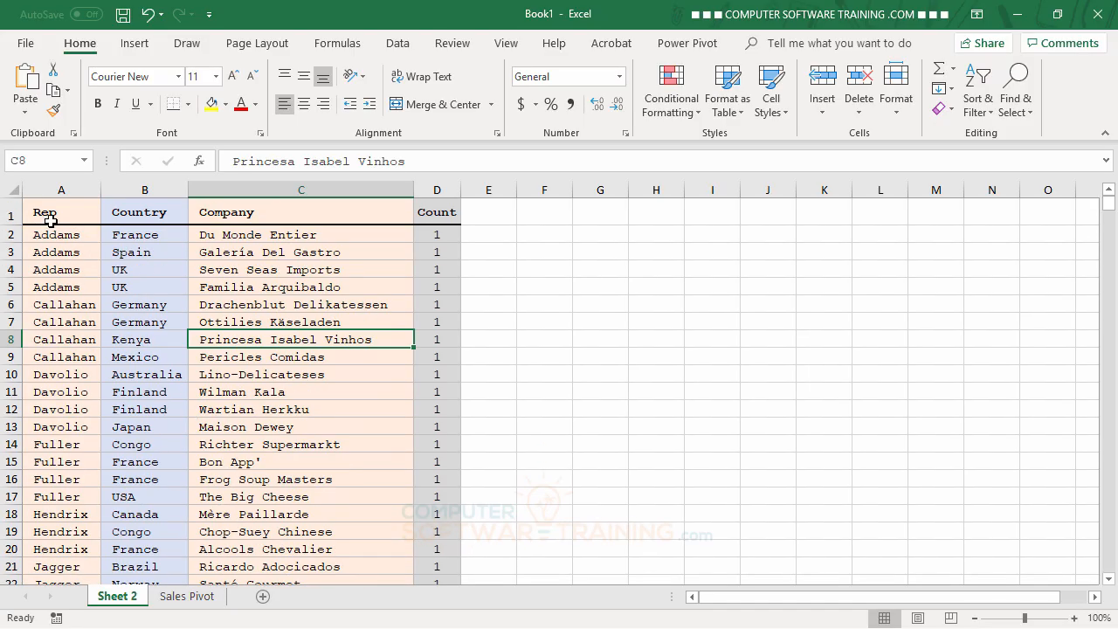
pyautogui.moveTo(48, 210); pyautogui.dragTo(429, 531)
pyautogui.scroll(4, 396, 478)
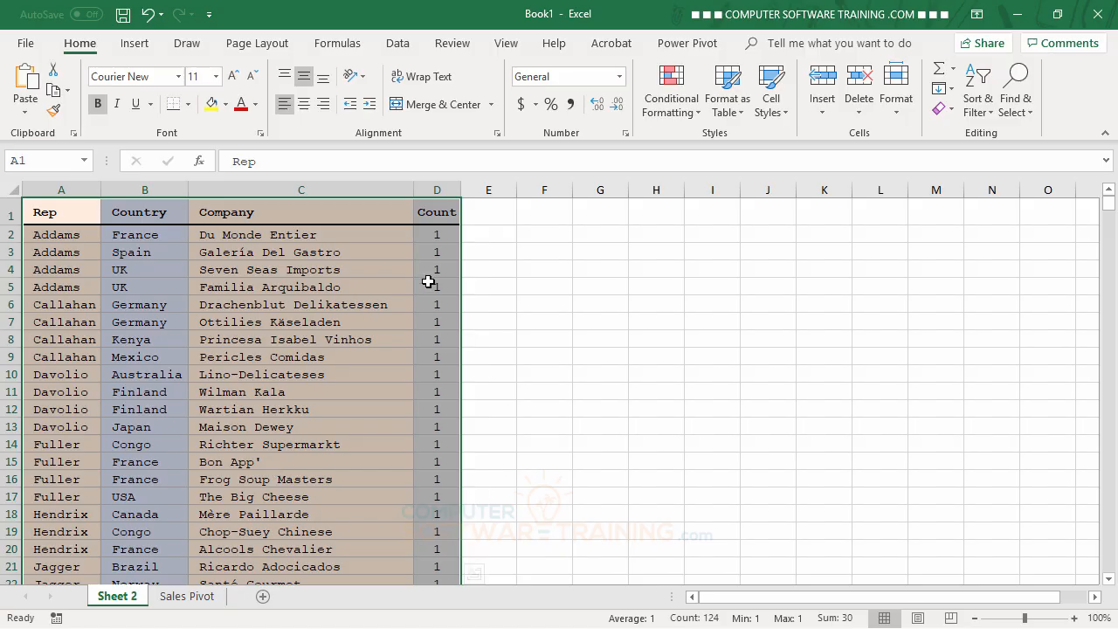
pyautogui.click(136, 48)
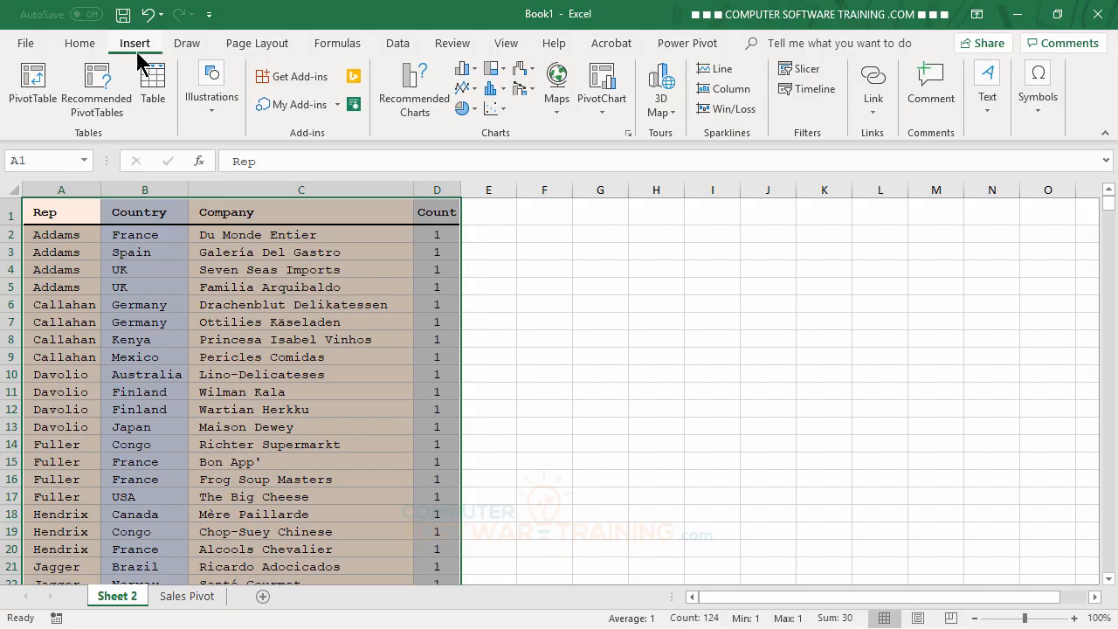
pyautogui.click(503, 70)
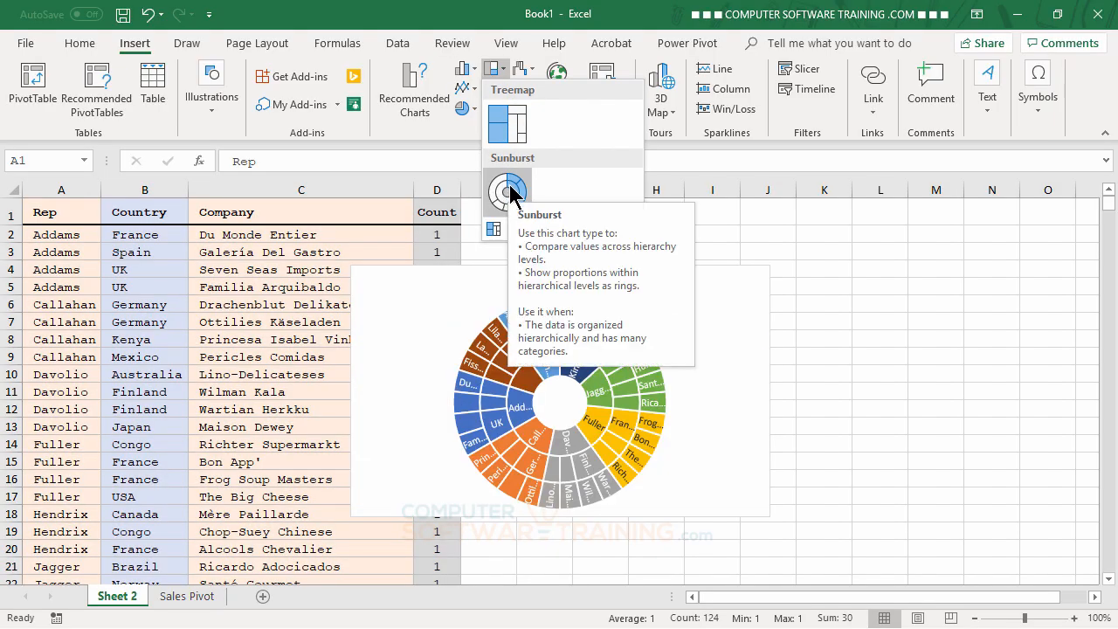
pyautogui.click(510, 194)
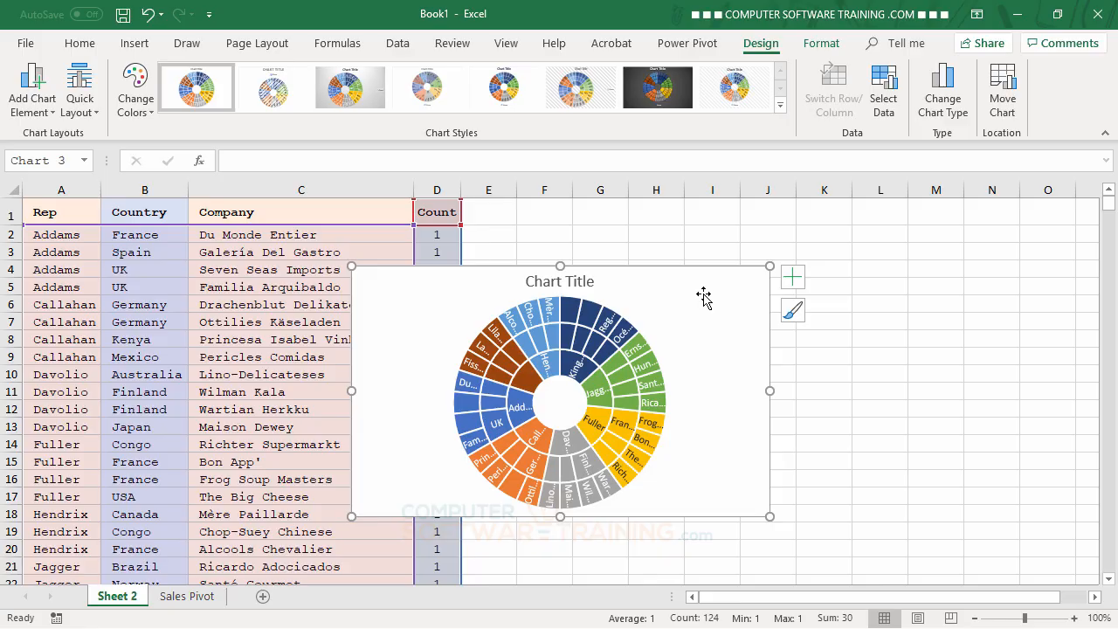
# Move the chart beside the data, starting at column E in row 1, and set its height and width to 6.1 inches
pyautogui.moveTo(704, 297); pyautogui.dragTo(825, 233)
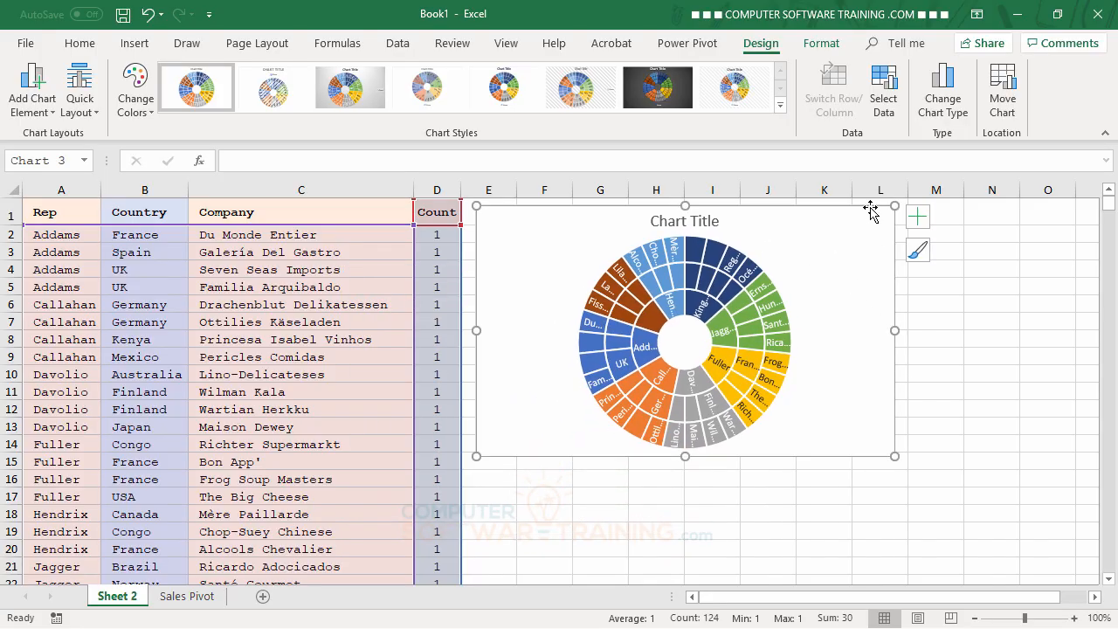
pyautogui.doubleClick(866, 207)
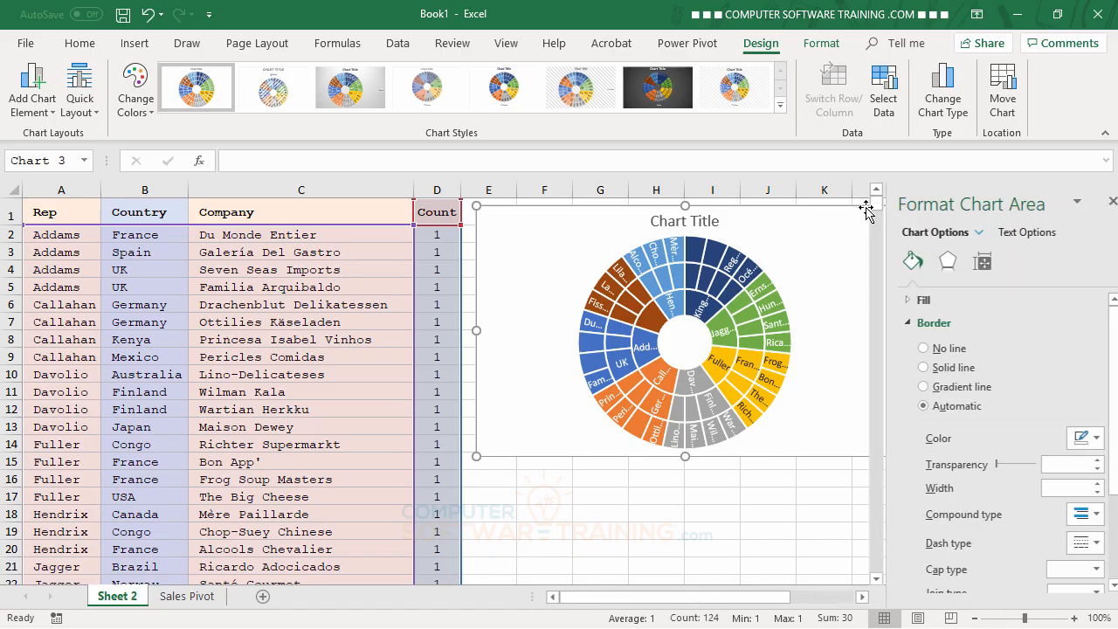
pyautogui.click(966, 265)
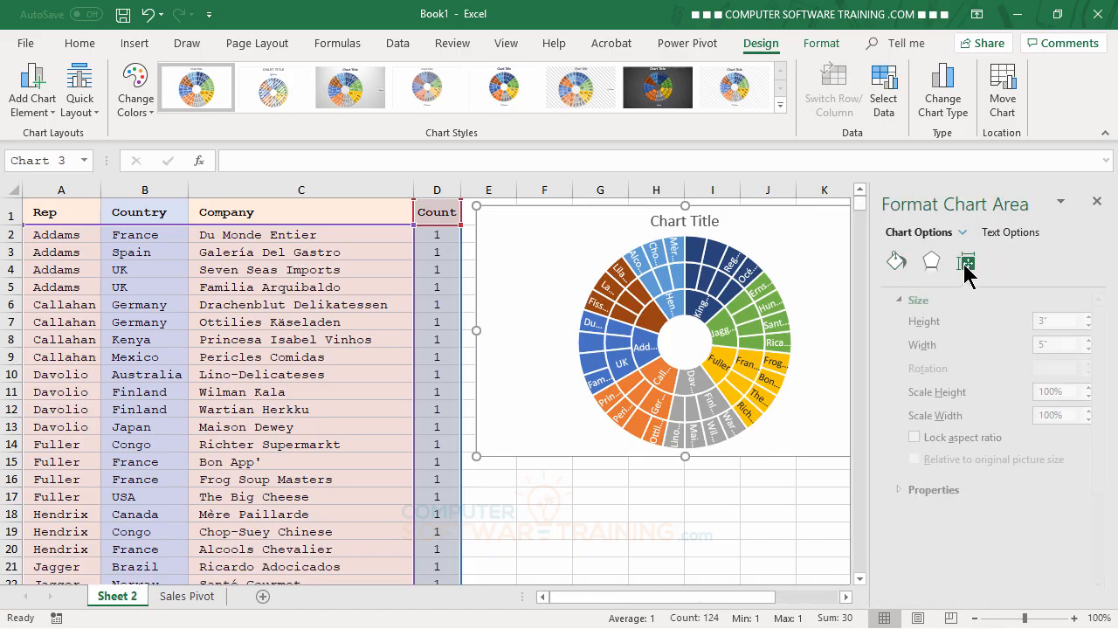
pyautogui.moveTo(1080, 317); pyautogui.dragTo(1082, 341)
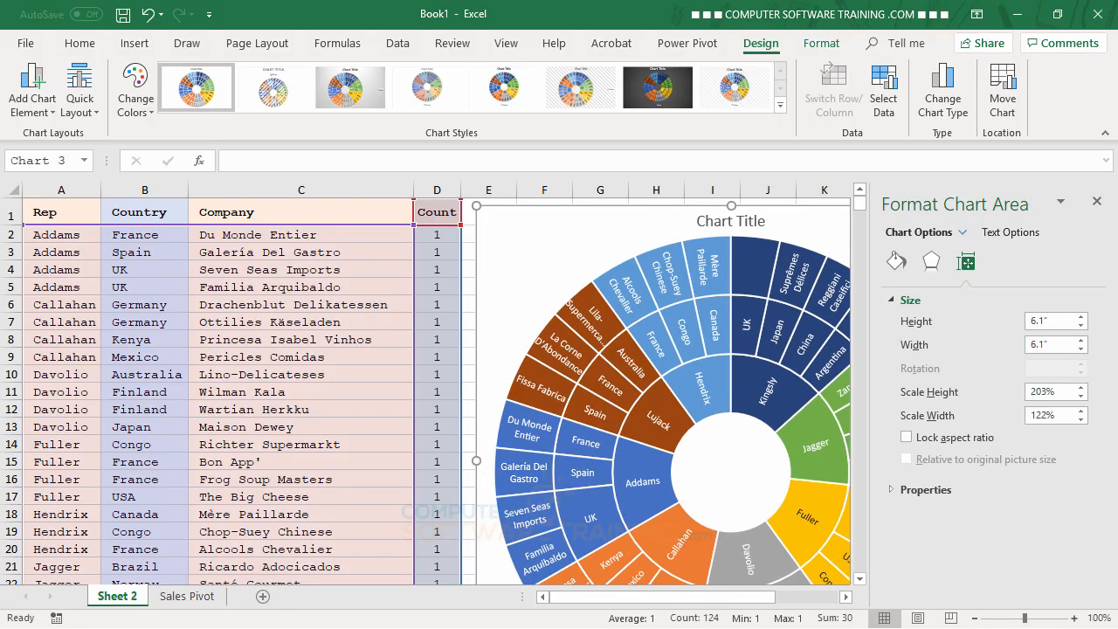
pyautogui.click(1098, 201)
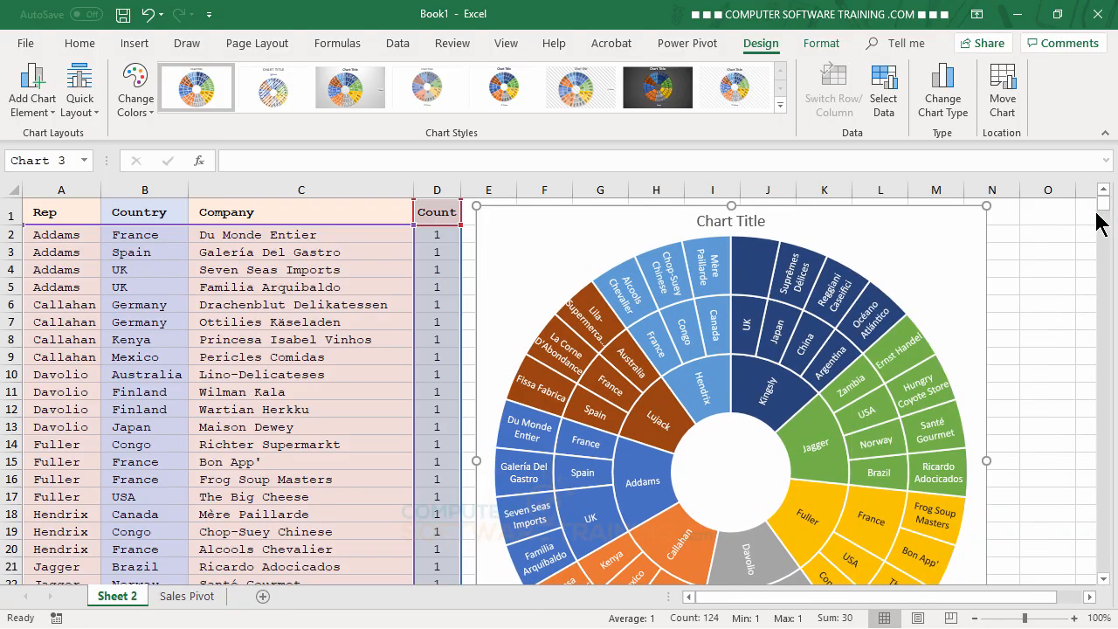
# Examine the chart's rings, including the unlabelled outer segment under Kingsly's UK, and compare them with the Rep, Country and Company rows
pyautogui.scroll(-3, 917, 489)
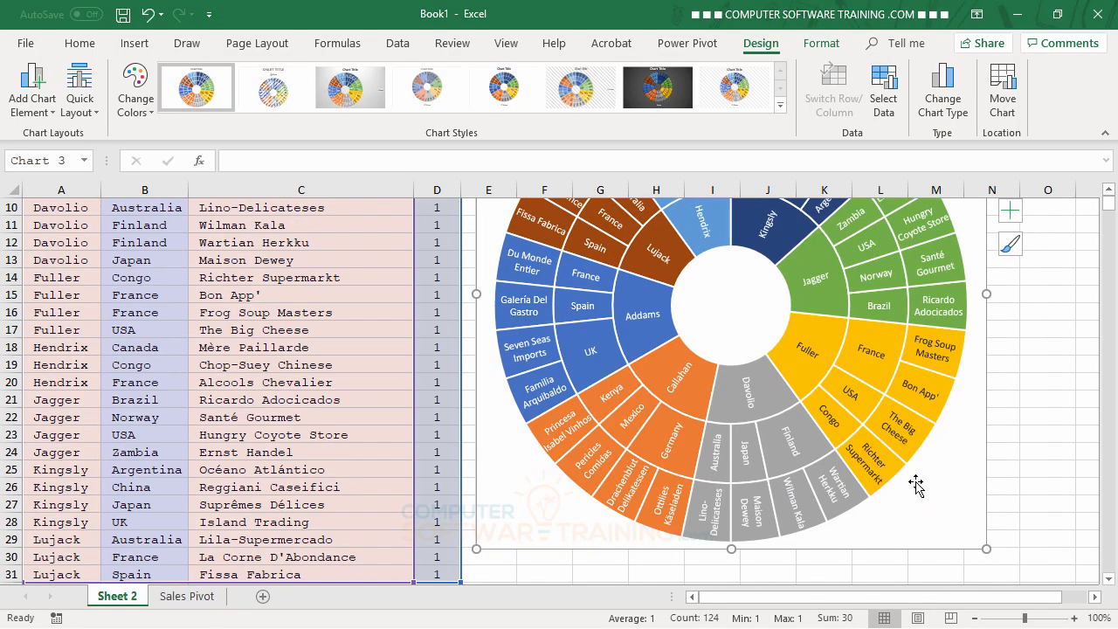
pyautogui.scroll(-2, 916, 487)
pyautogui.scroll(5, 848, 447)
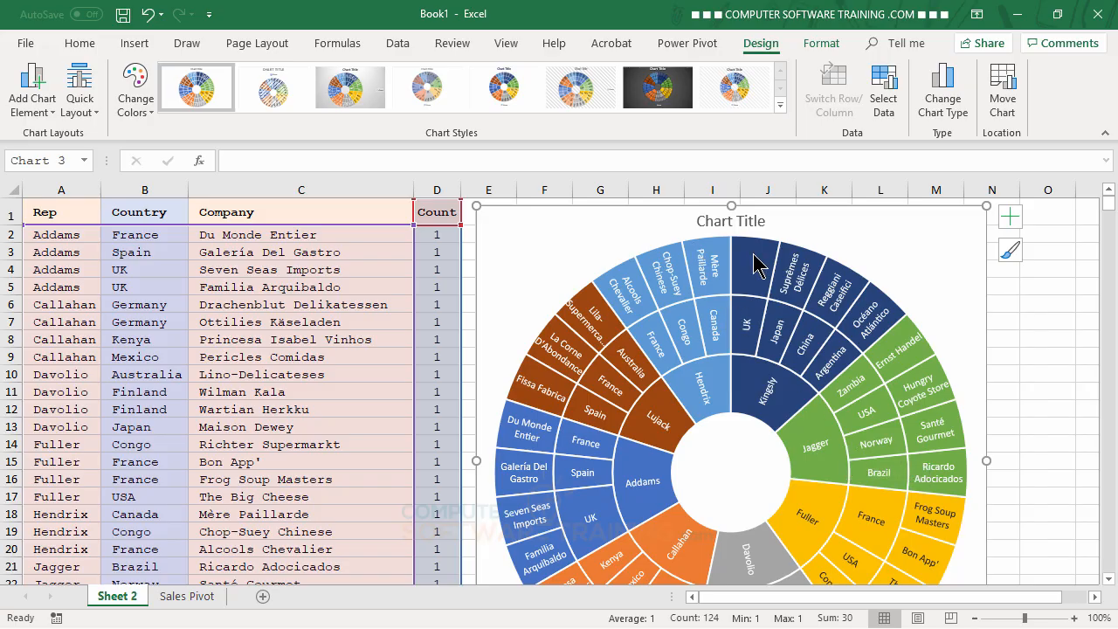
pyautogui.moveTo(759, 266)
pyautogui.moveTo(773, 404)
pyautogui.scroll(-2, 68, 418)
pyautogui.scroll(-2, 74, 463)
pyautogui.scroll(3, 504, 531)
pyautogui.scroll(-4, 229, 420)
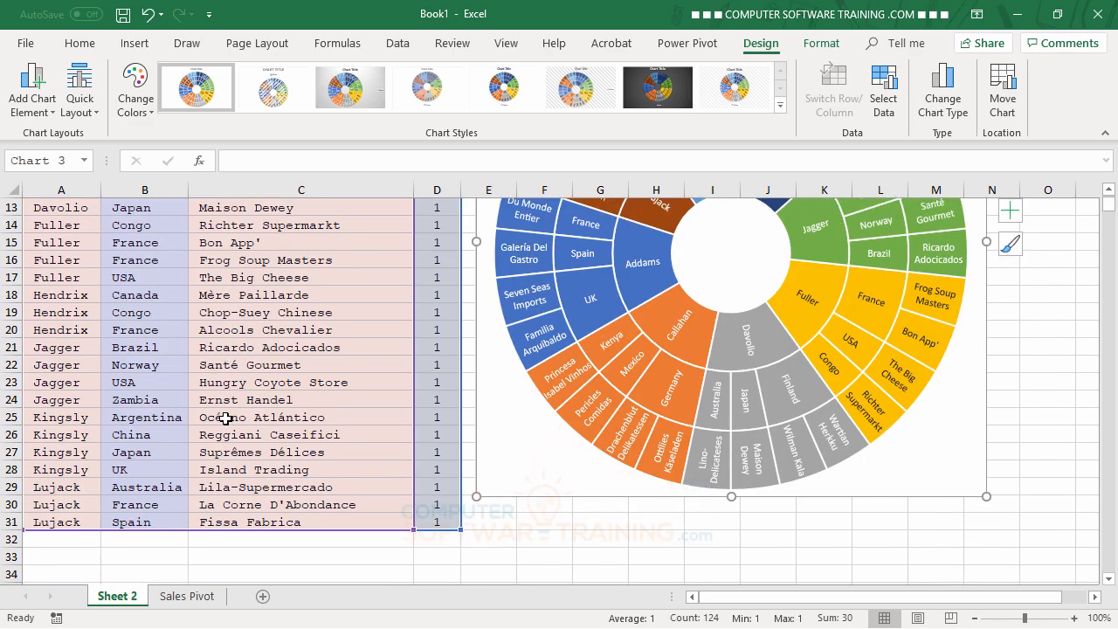
pyautogui.scroll(2, 226, 418)
pyautogui.scroll(-1, 105, 528)
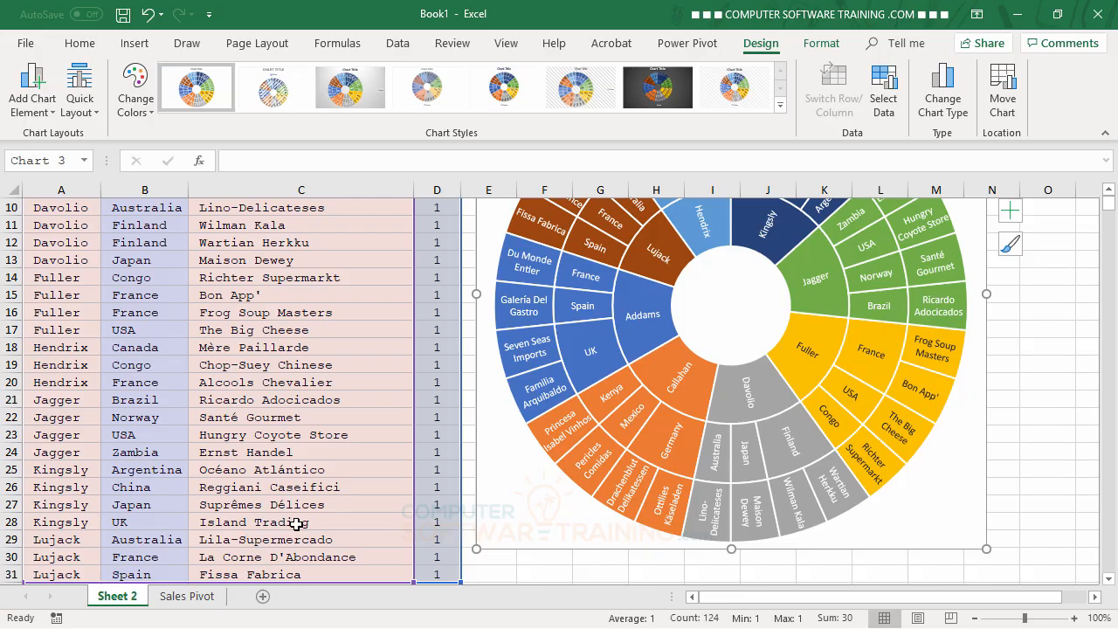
pyautogui.scroll(3, 732, 428)
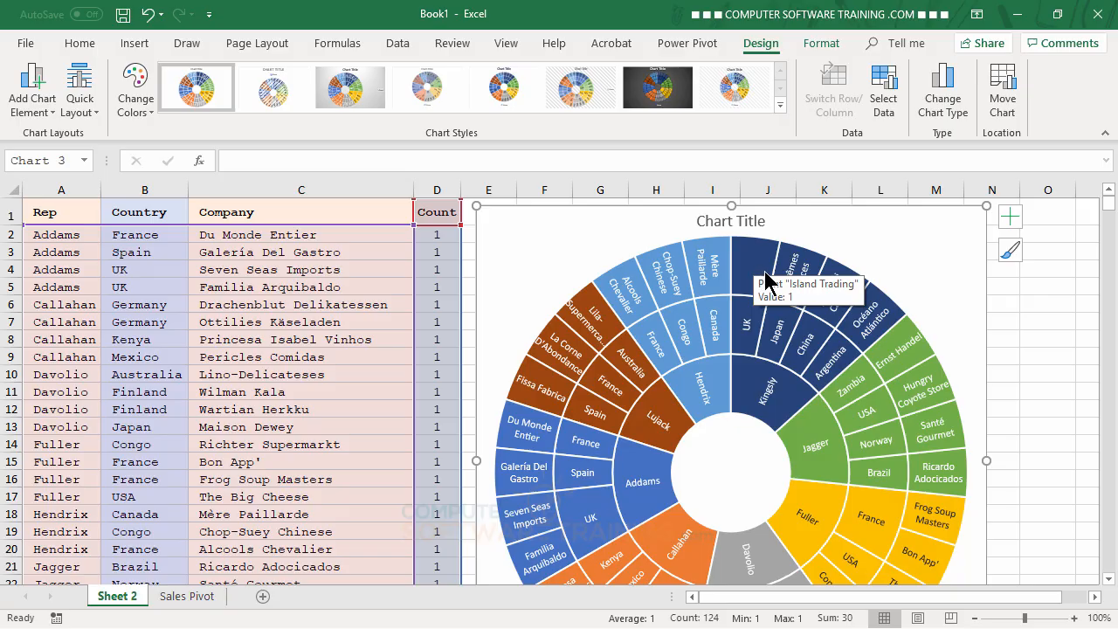
pyautogui.scroll(-3, 305, 450)
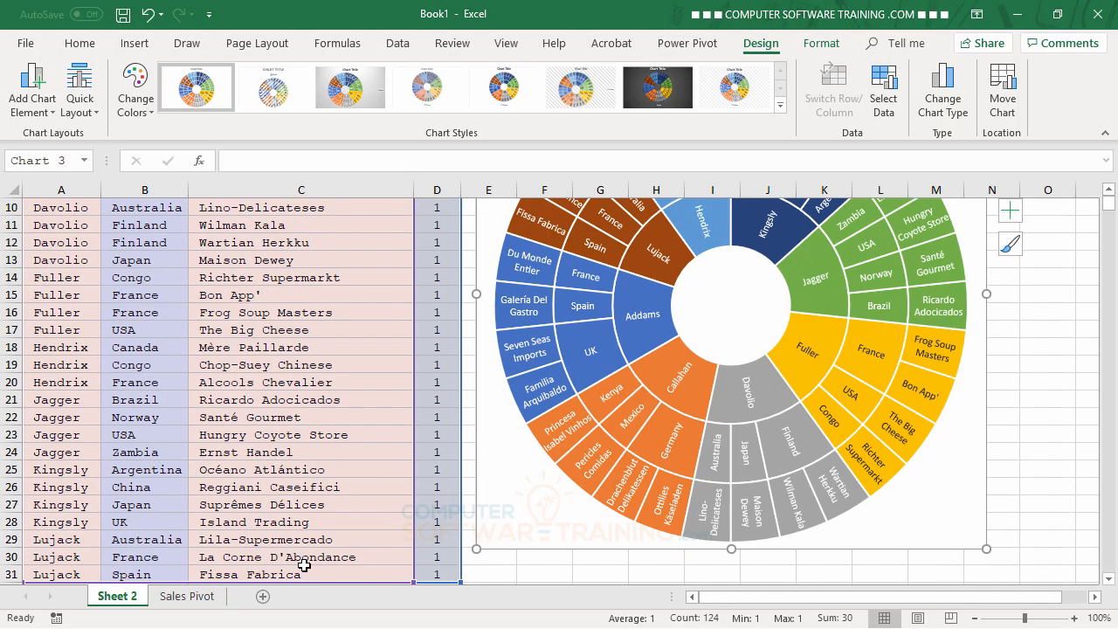
pyautogui.scroll(3, 734, 459)
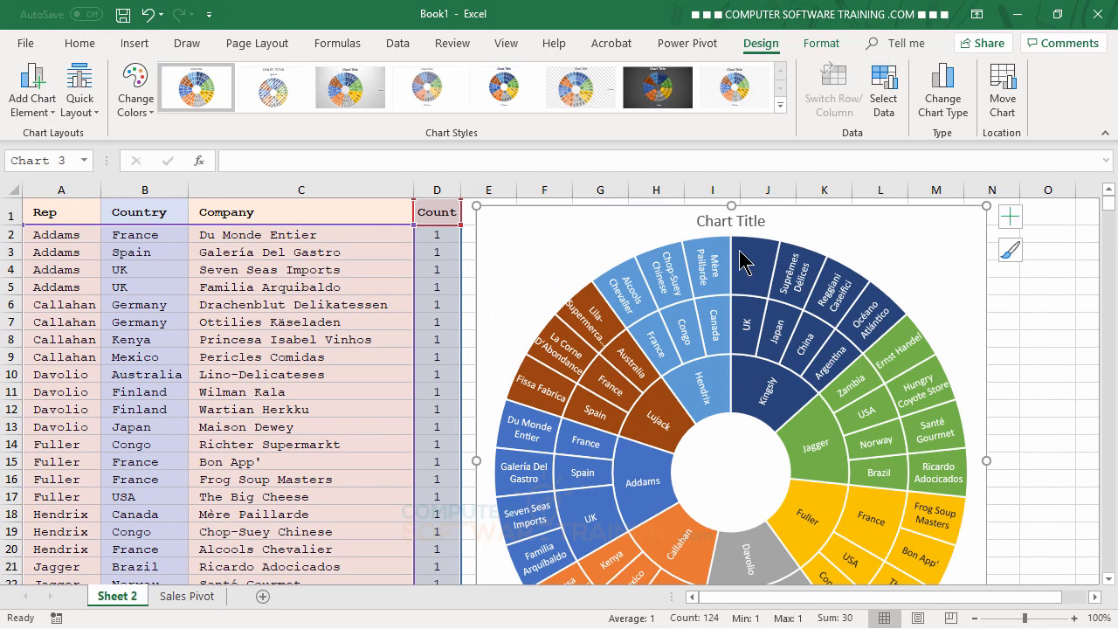
pyautogui.moveTo(755, 267)
pyautogui.scroll(-3, 339, 386)
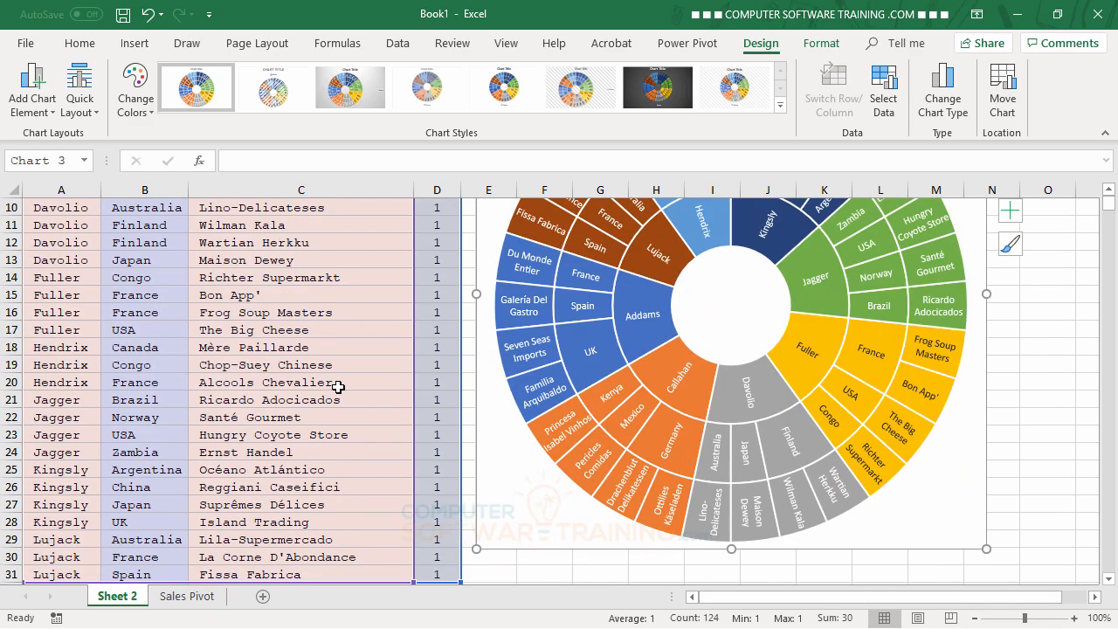
pyautogui.scroll(3, 338, 386)
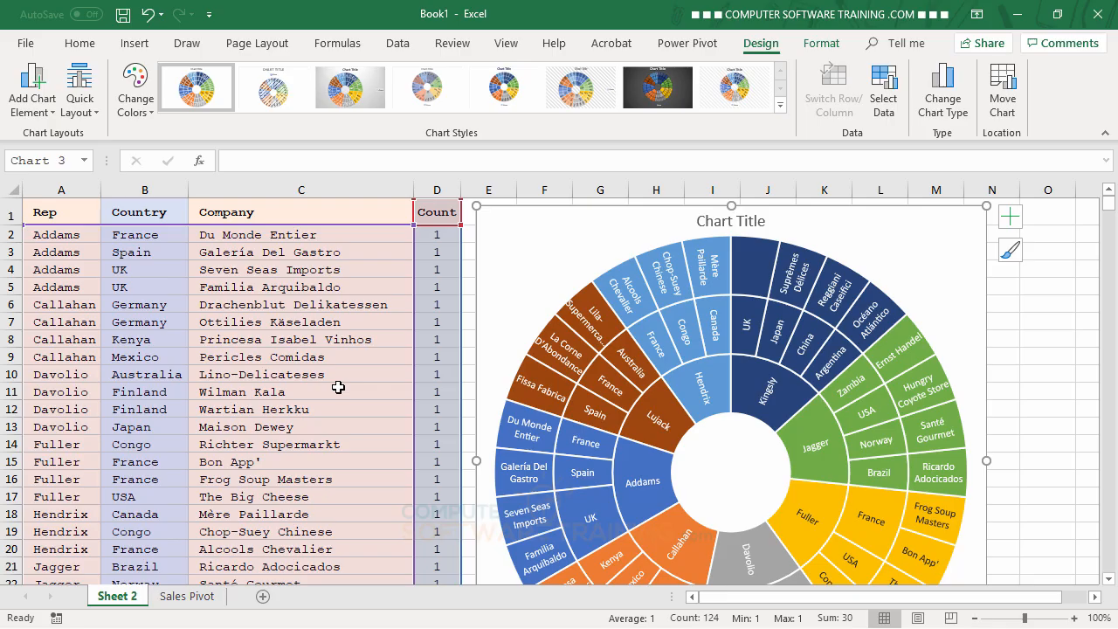
# Enlarge the sunburst chart from its lower corner so that it reaches about row 31 and the start of column O
pyautogui.scroll(-5, 338, 386)
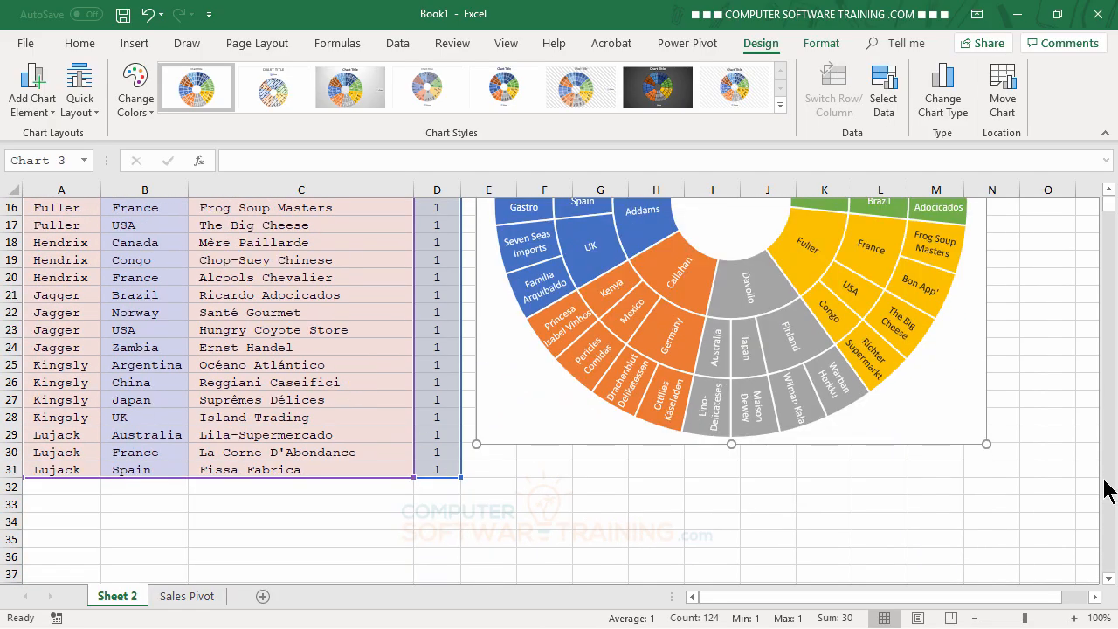
pyautogui.moveTo(987, 444); pyautogui.dragTo(1029, 469)
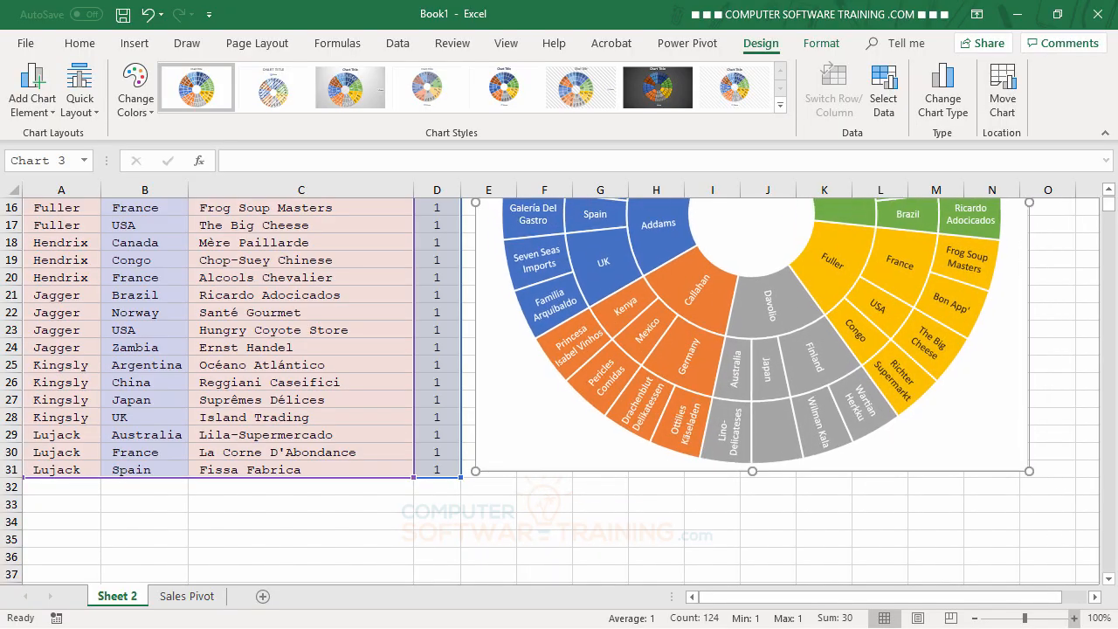
pyautogui.scroll(3, 944, 511)
pyautogui.scroll(2, 943, 511)
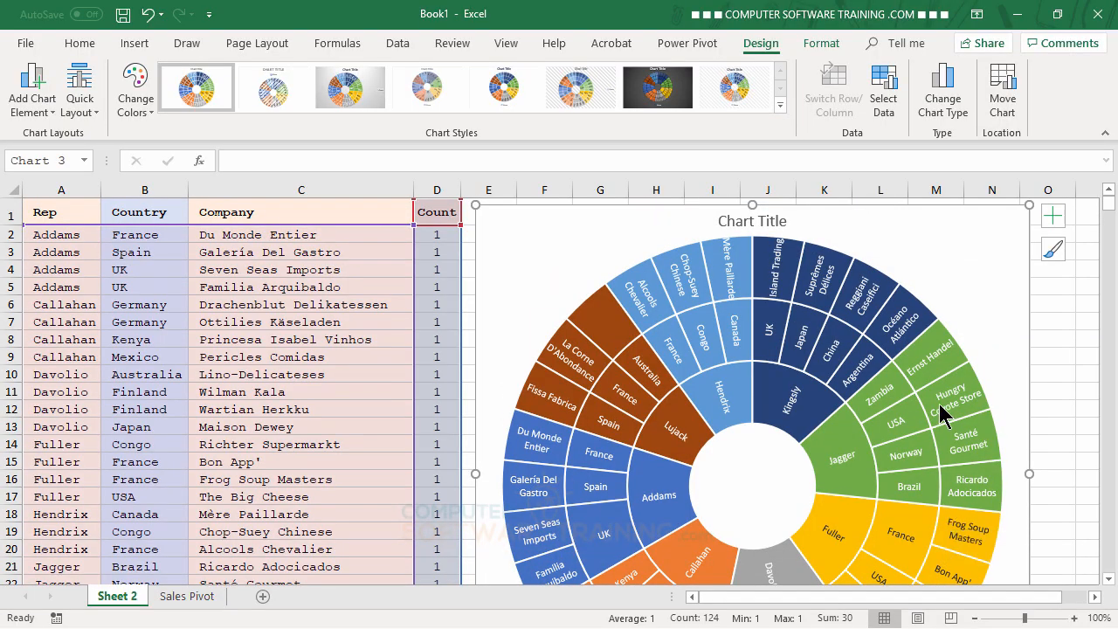
# Remove the title from the sunburst chart
pyautogui.moveTo(942, 411)
pyautogui.click(1053, 225)
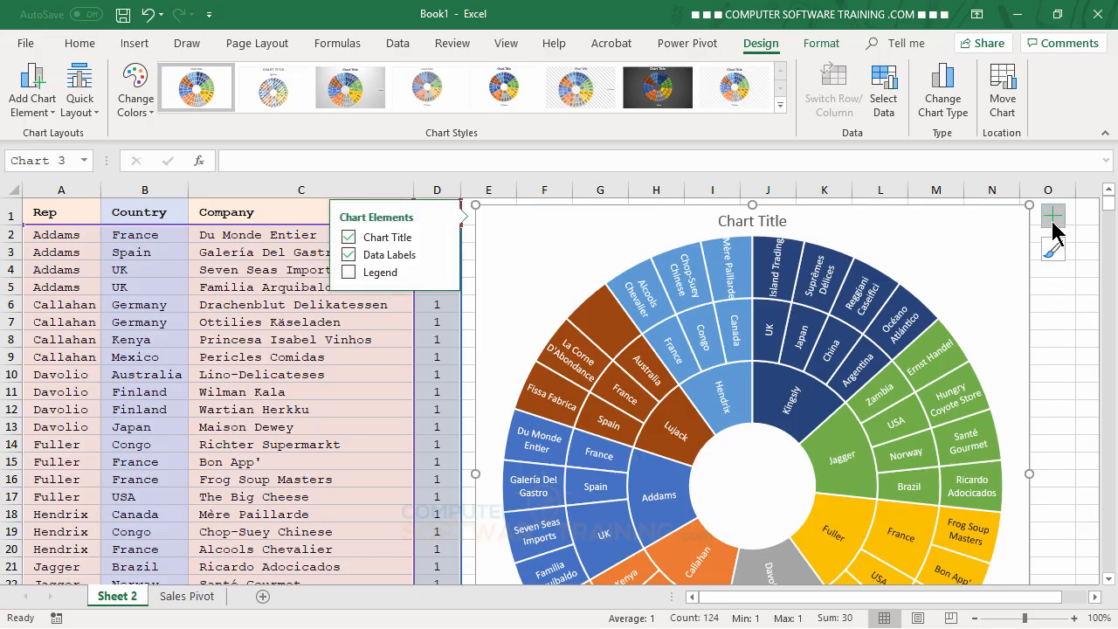
pyautogui.click(348, 237)
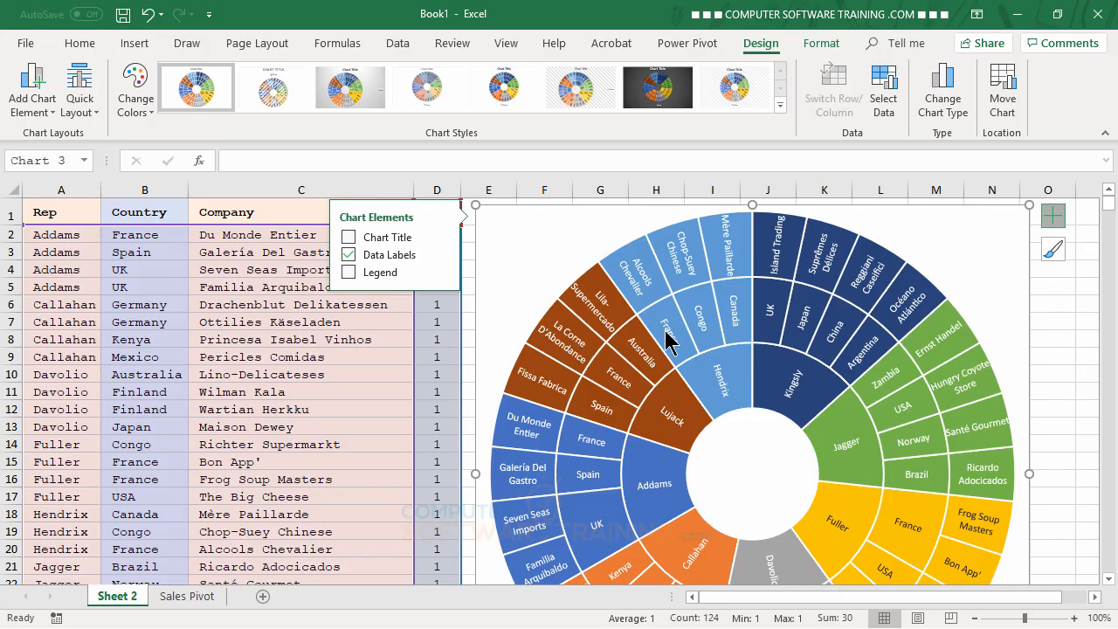
# Format the chart area with no border line and no fill, and deselect the chart
pyautogui.doubleClick(980, 228)
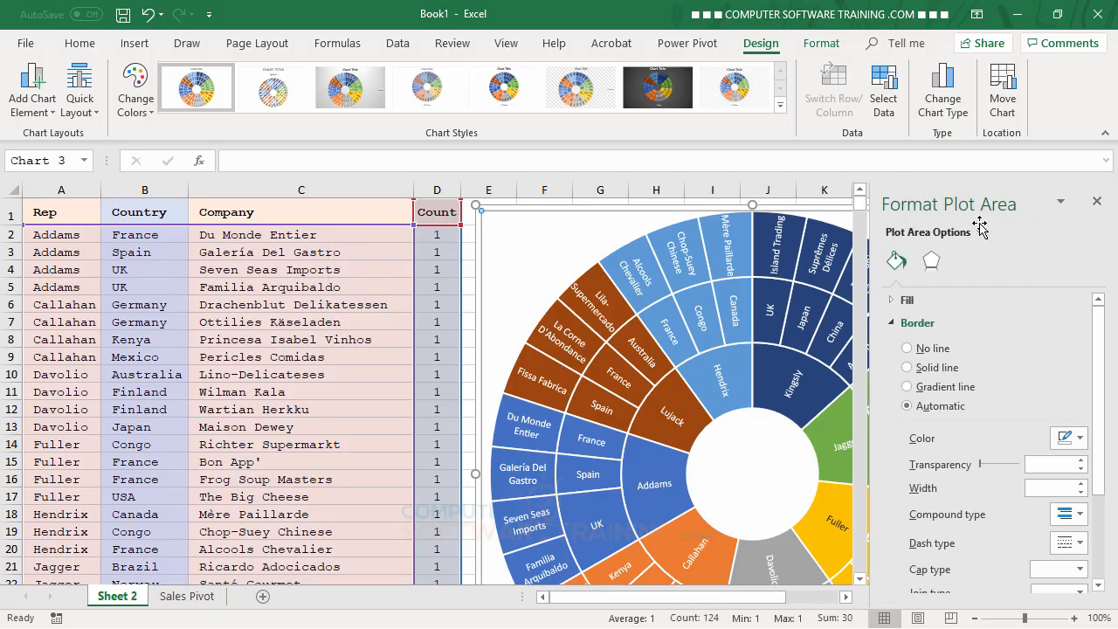
pyautogui.click(671, 209)
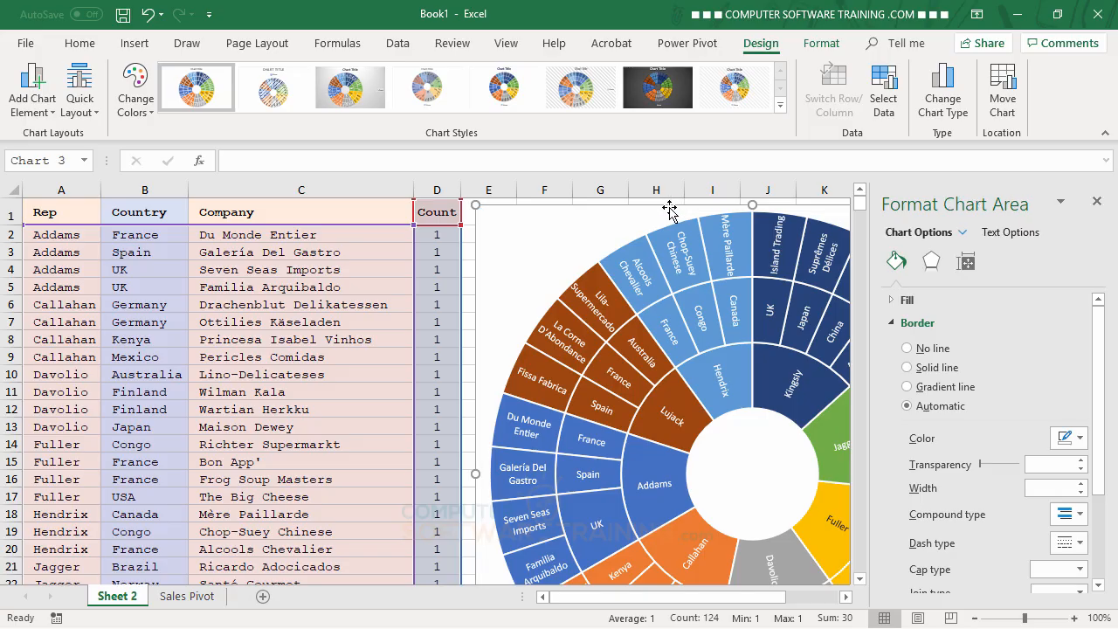
pyautogui.click(908, 349)
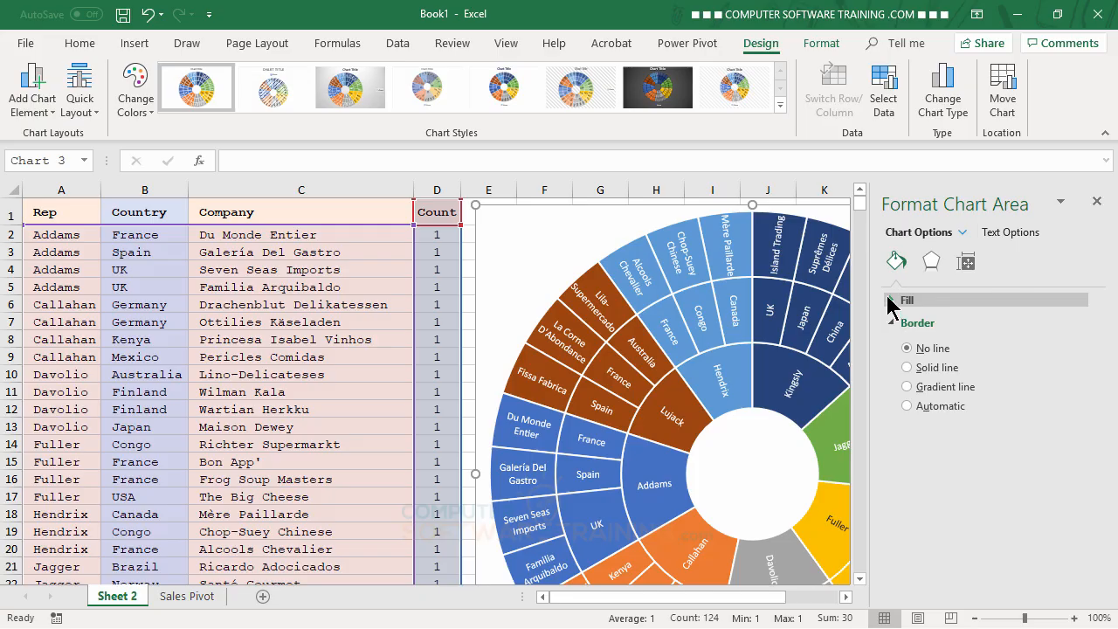
pyautogui.click(891, 300)
pyautogui.click(907, 325)
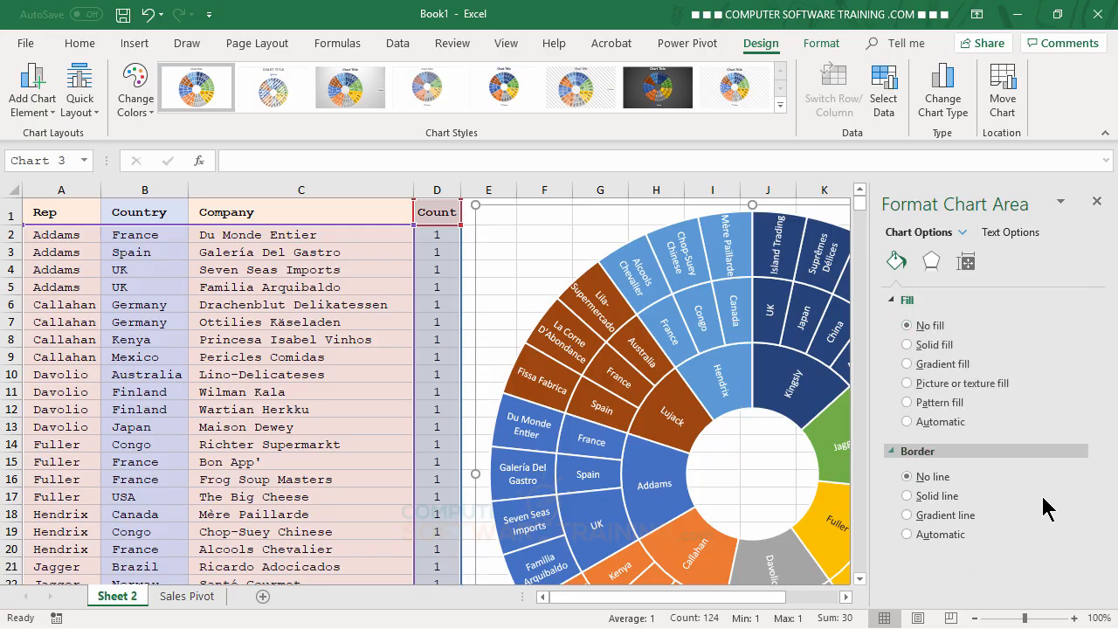
pyautogui.click(1098, 202)
pyautogui.click(1064, 307)
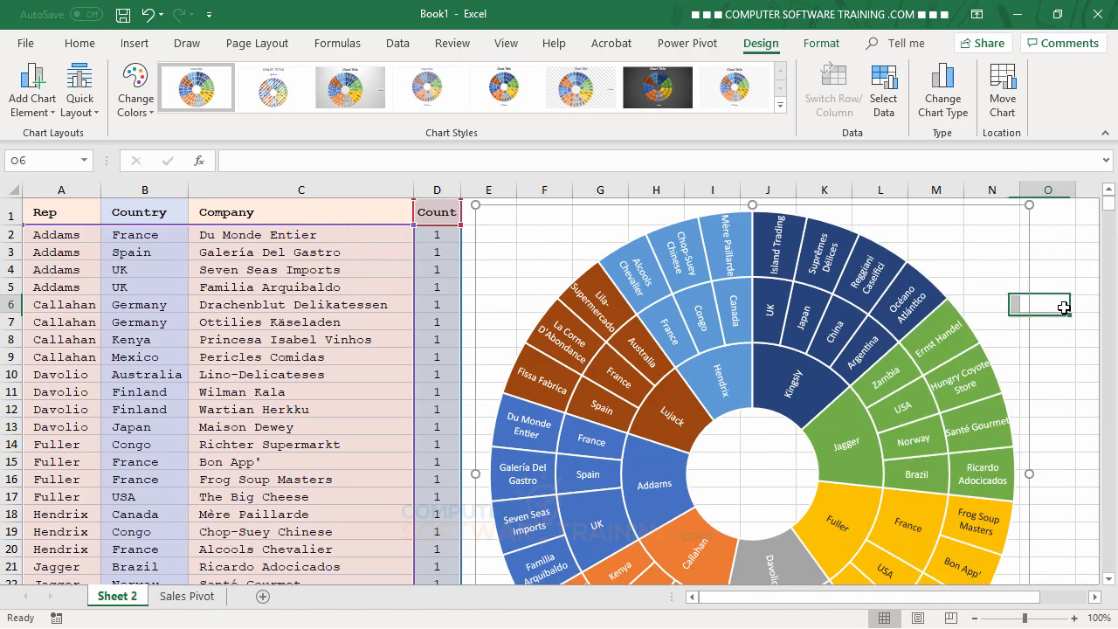
pyautogui.scroll(-4, 1067, 421)
pyautogui.scroll(4, 1067, 421)
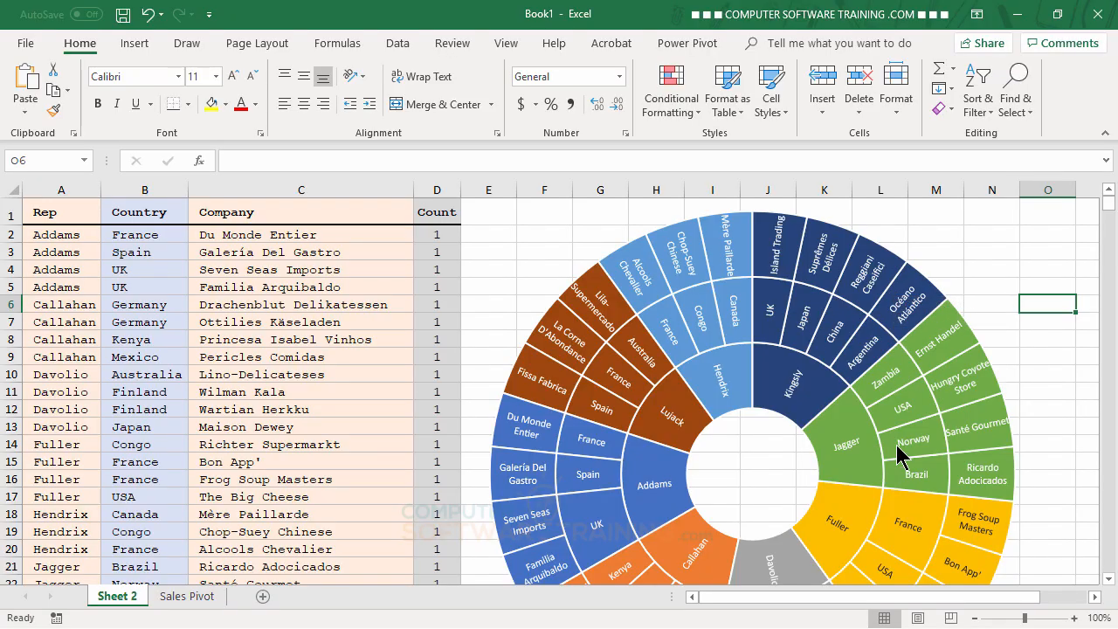
pyautogui.scroll(-4, 926, 460)
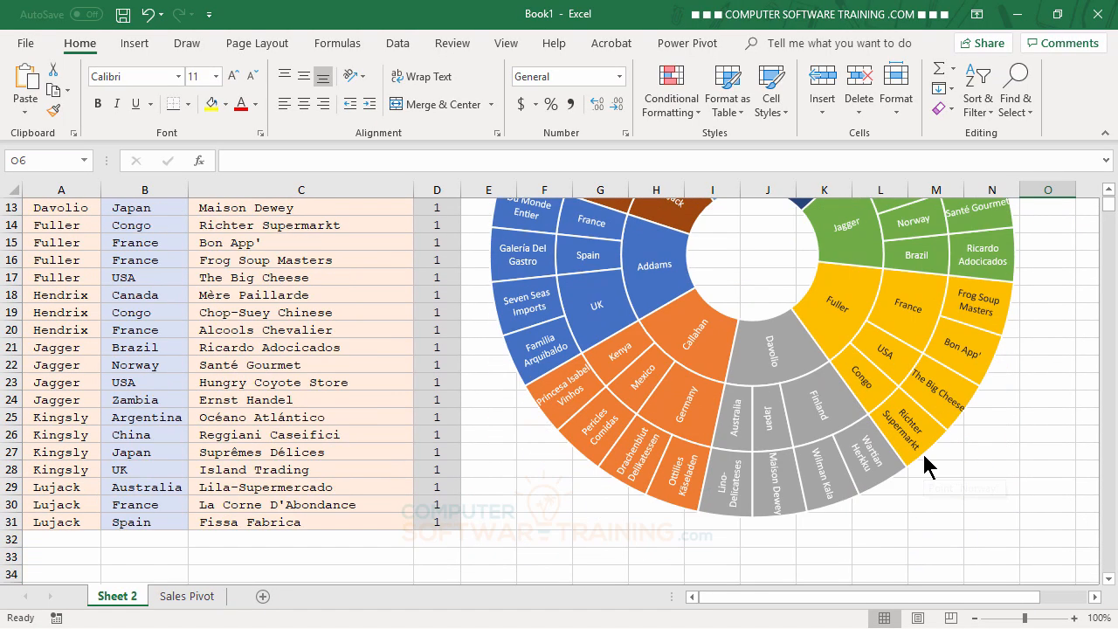
# Apply the 8 point Gold, Accent color 4 glow to the sunburst chart's Count data series
pyautogui.scroll(4, 930, 457)
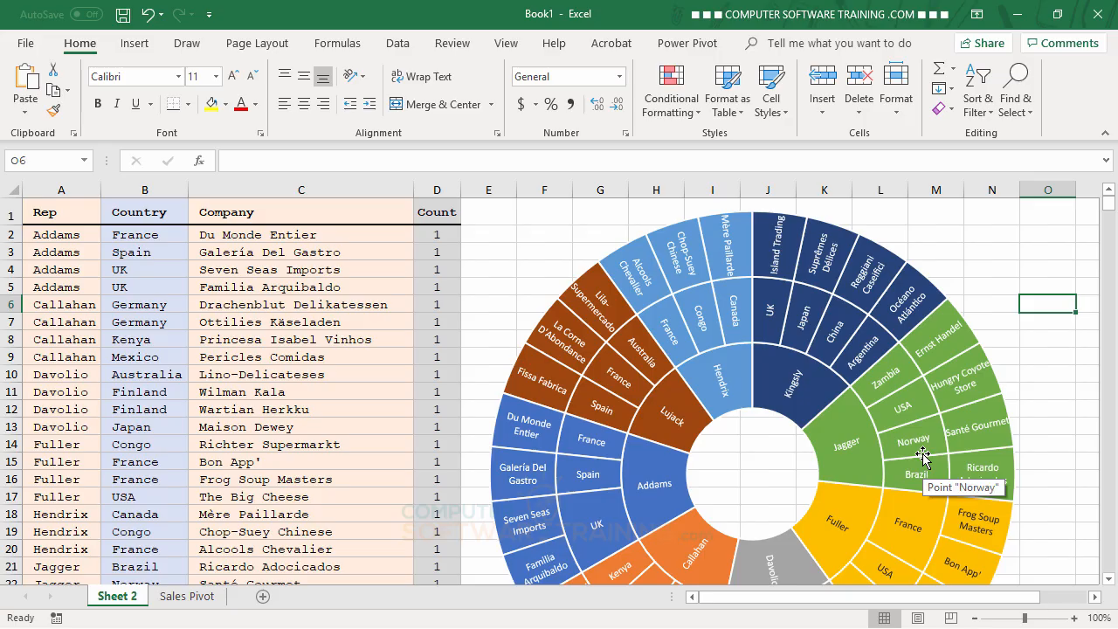
pyautogui.click(792, 234)
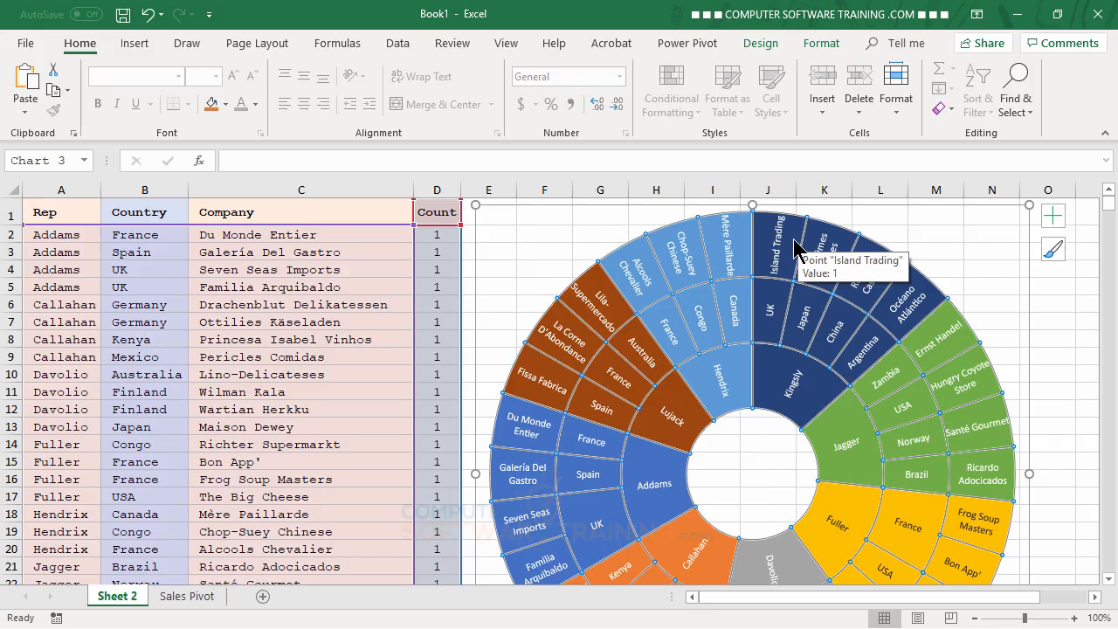
pyautogui.click(822, 44)
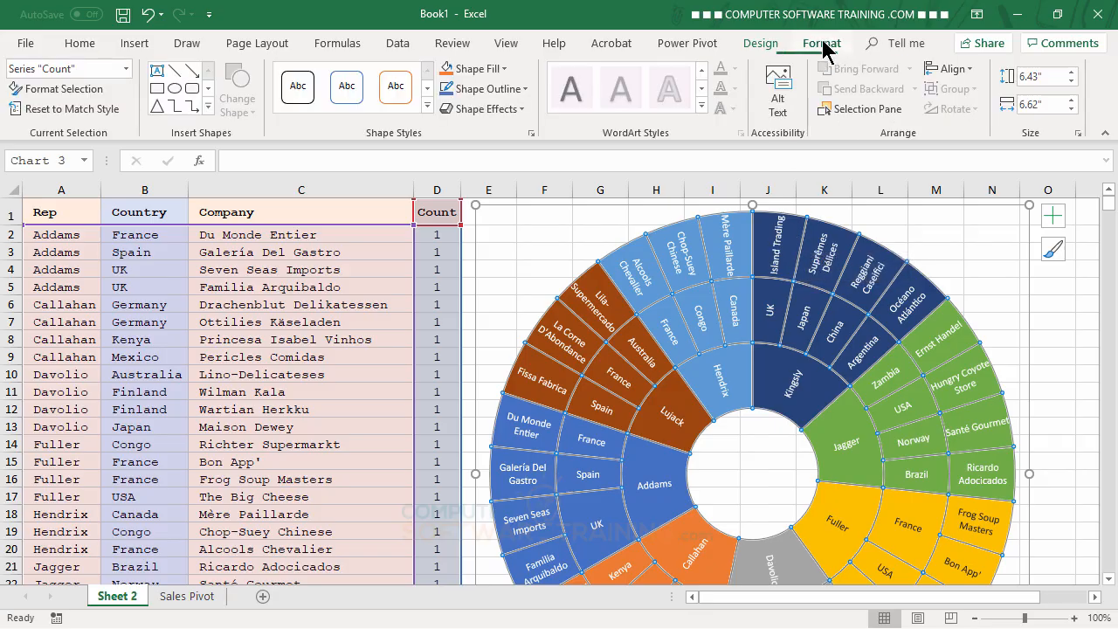
pyautogui.click(526, 108)
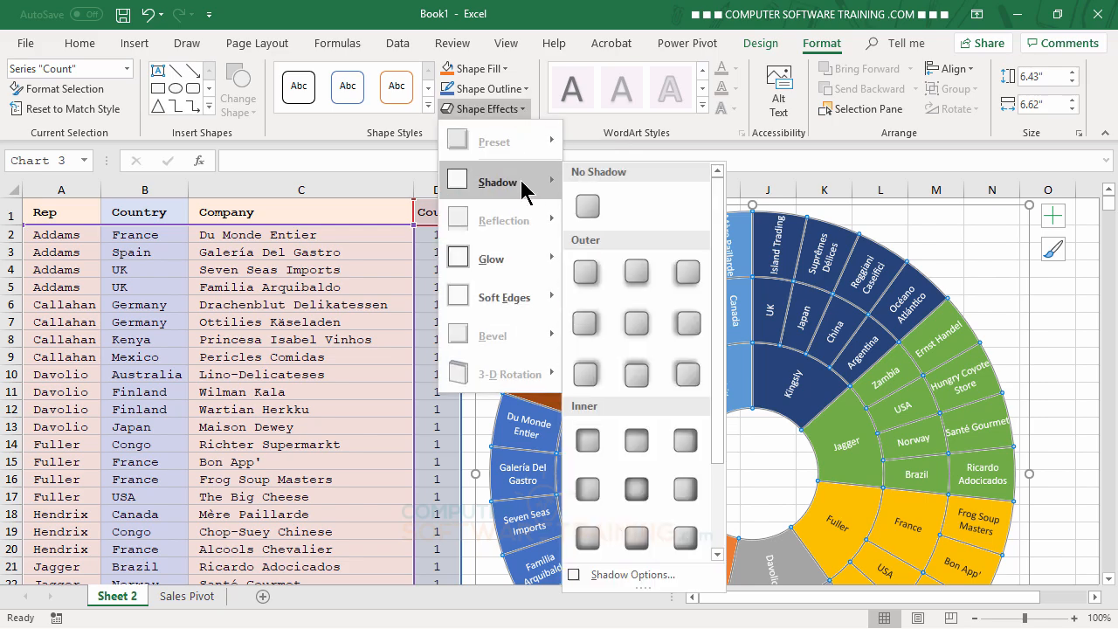
pyautogui.moveTo(518, 269)
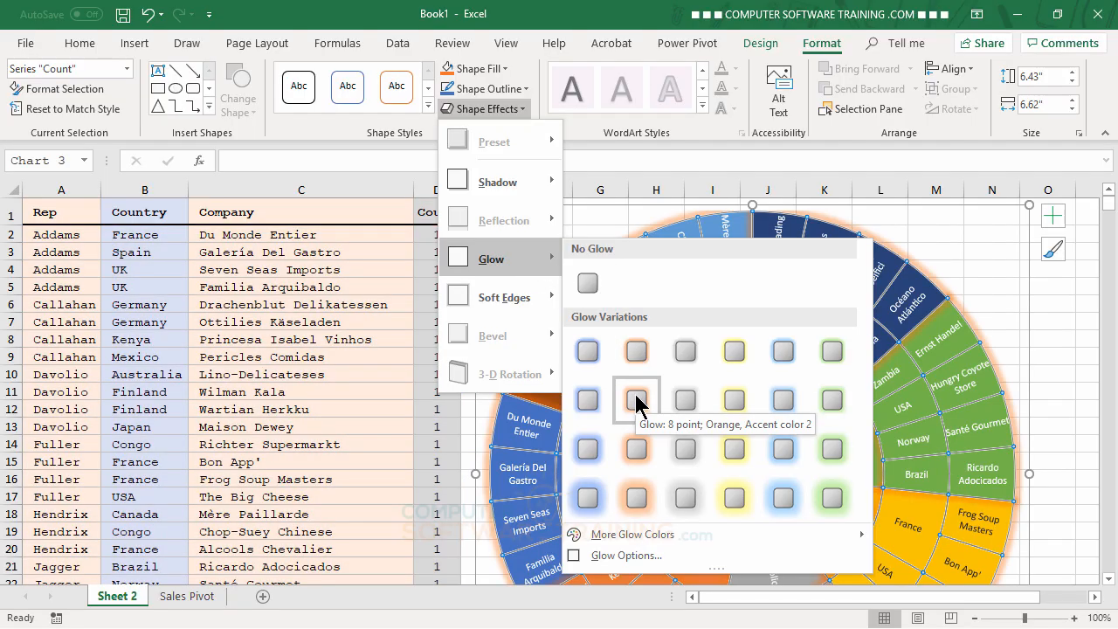
pyautogui.click(734, 404)
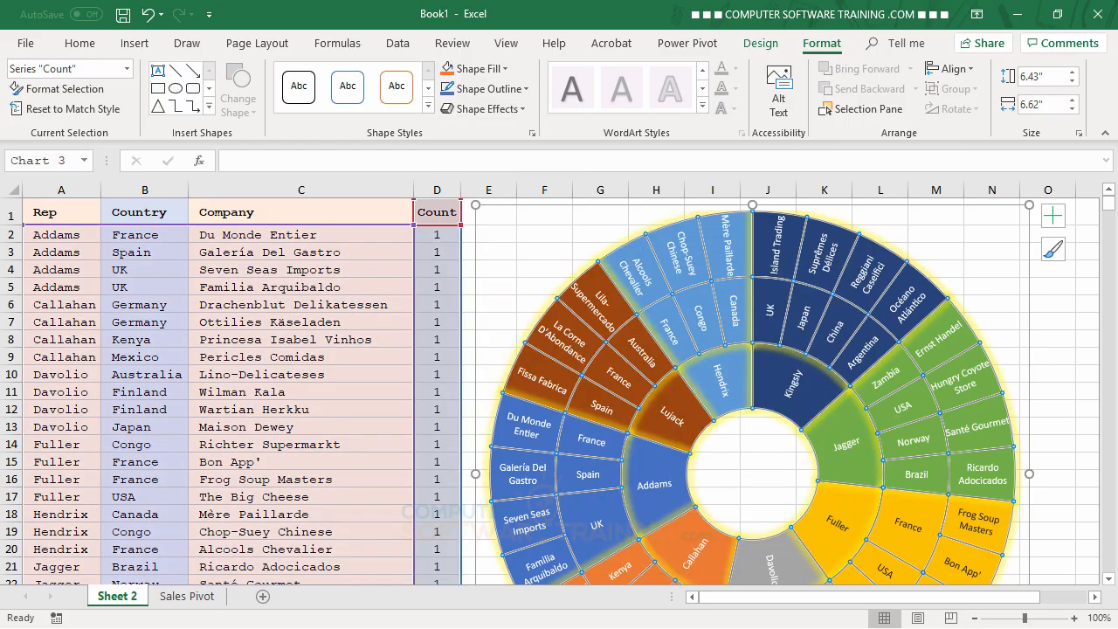
# Give the Count series segments a 3 pt outline in a medium grey theme color, and deselect the chart
pyautogui.click(527, 91)
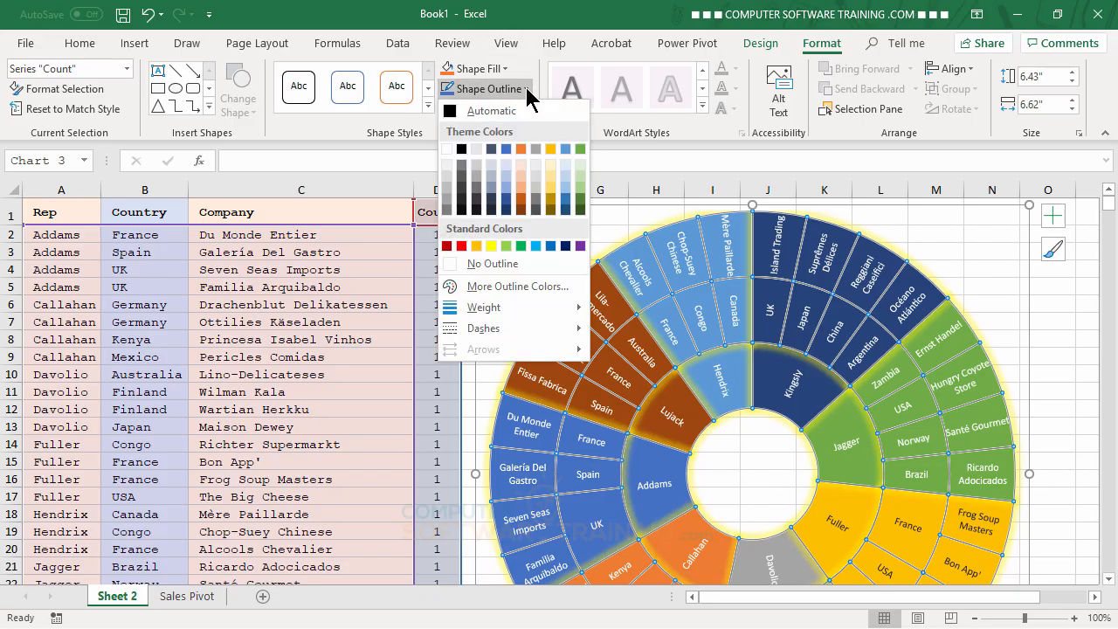
pyautogui.moveTo(505, 307)
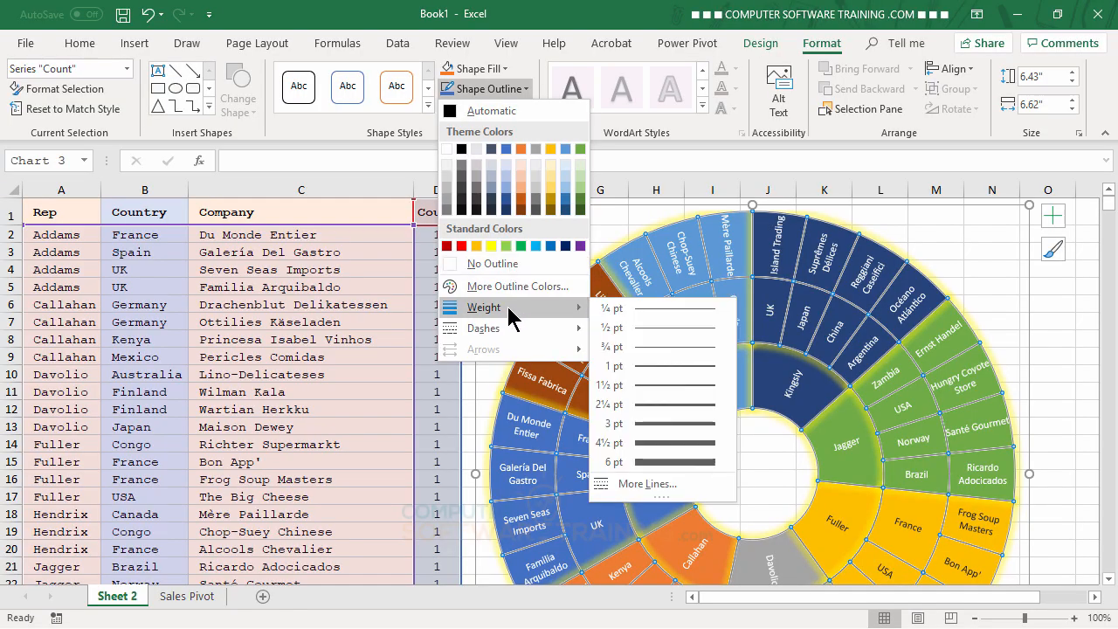
pyautogui.click(674, 425)
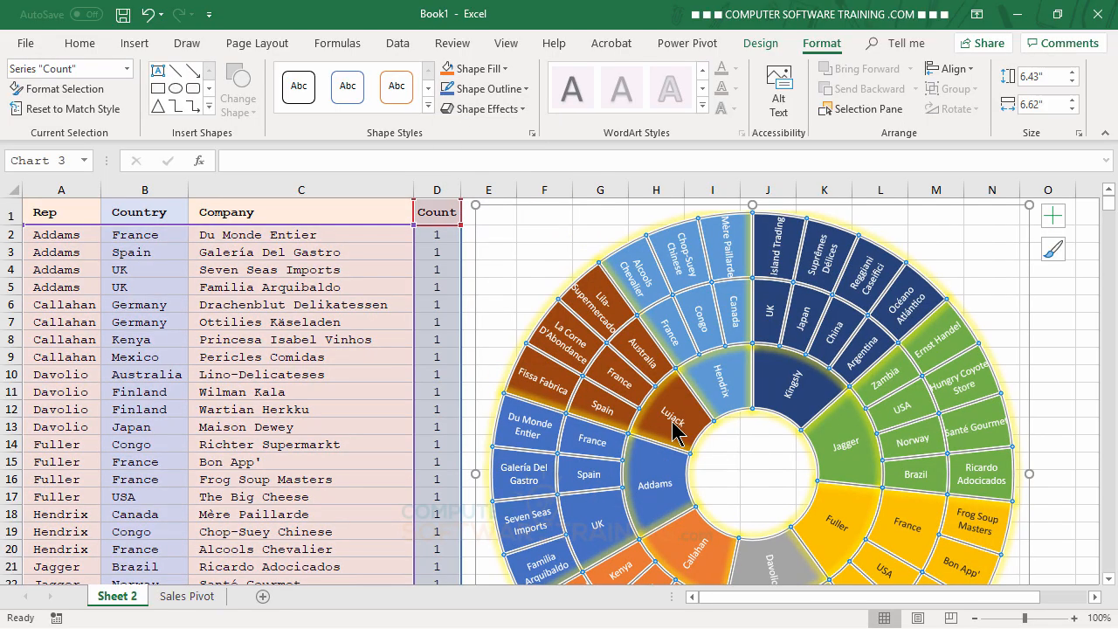
pyautogui.click(528, 89)
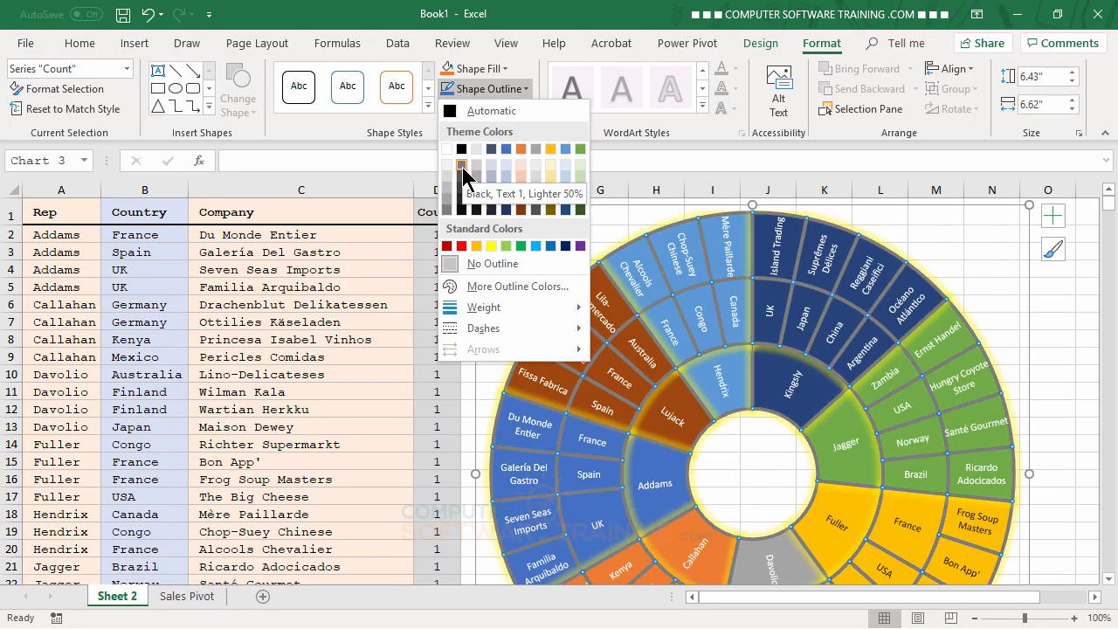
pyautogui.click(447, 200)
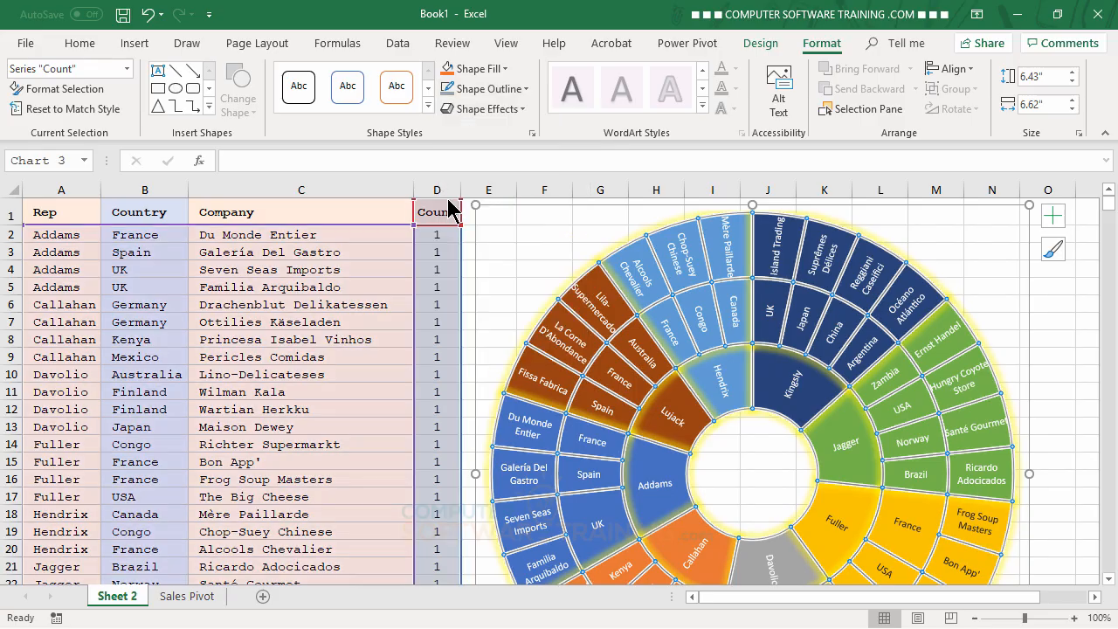
pyautogui.click(1068, 284)
# Inspect the glow and grey outlines around the whole sunburst chart, from the upper segments down to the Davolio section
pyautogui.scroll(-1, 1050, 448)
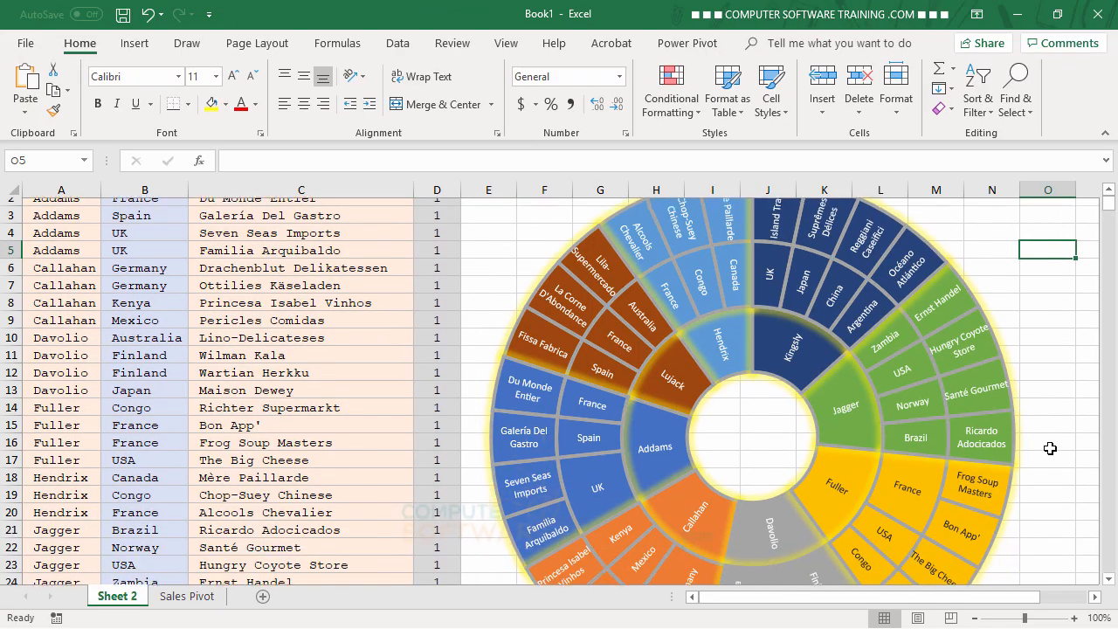
pyautogui.scroll(-5, 1051, 448)
pyautogui.scroll(2, 1050, 448)
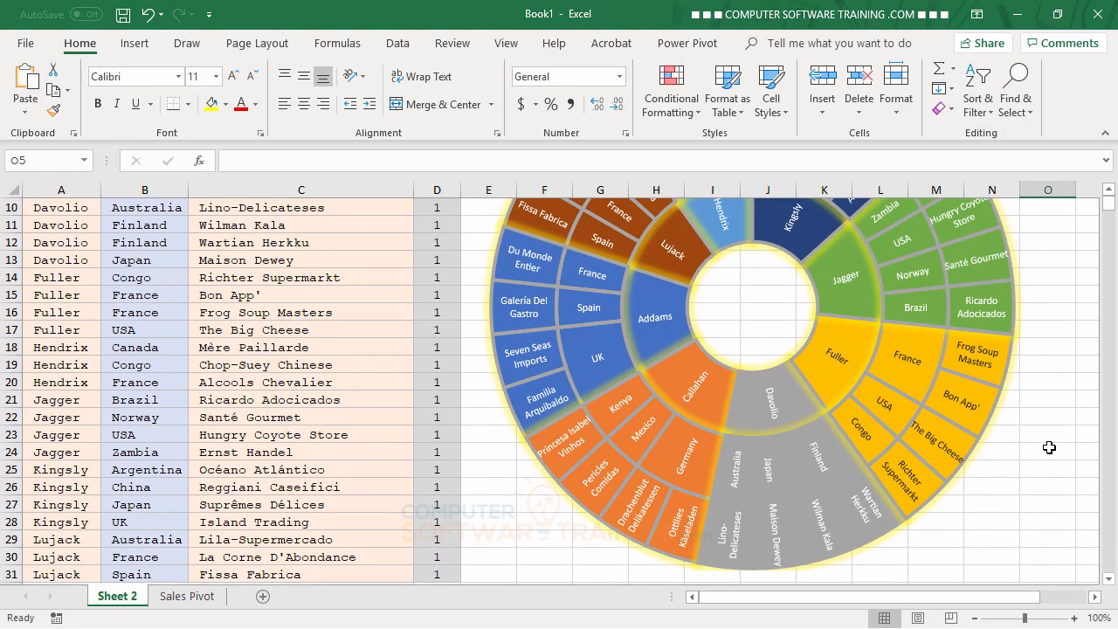
pyautogui.scroll(-1, 1018, 452)
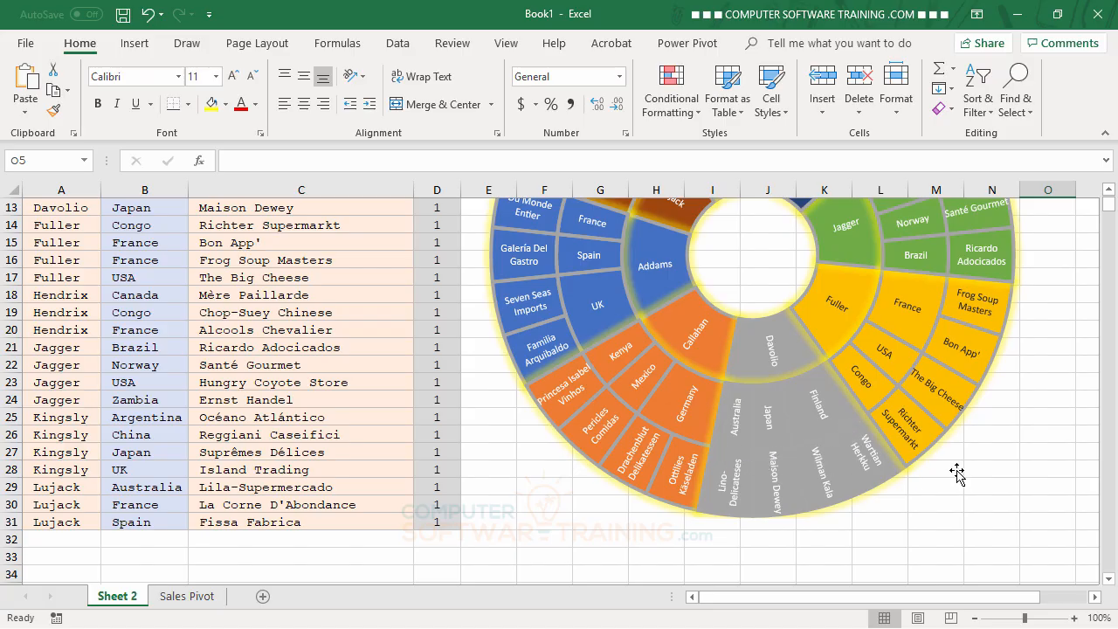
pyautogui.scroll(4, 988, 474)
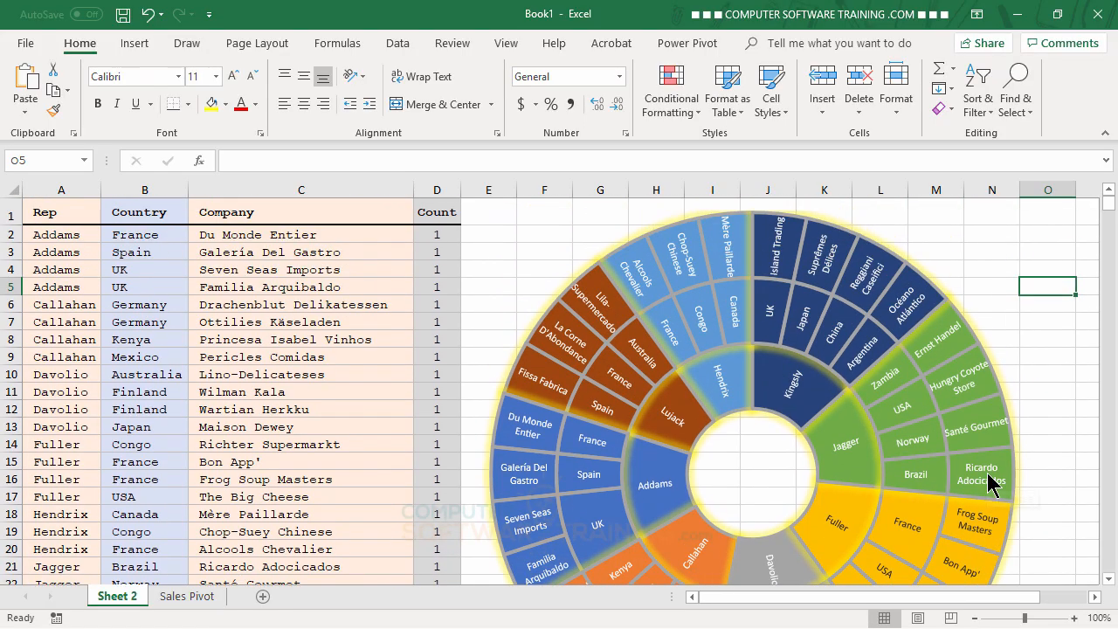
pyautogui.moveTo(992, 480)
pyautogui.moveTo(867, 298)
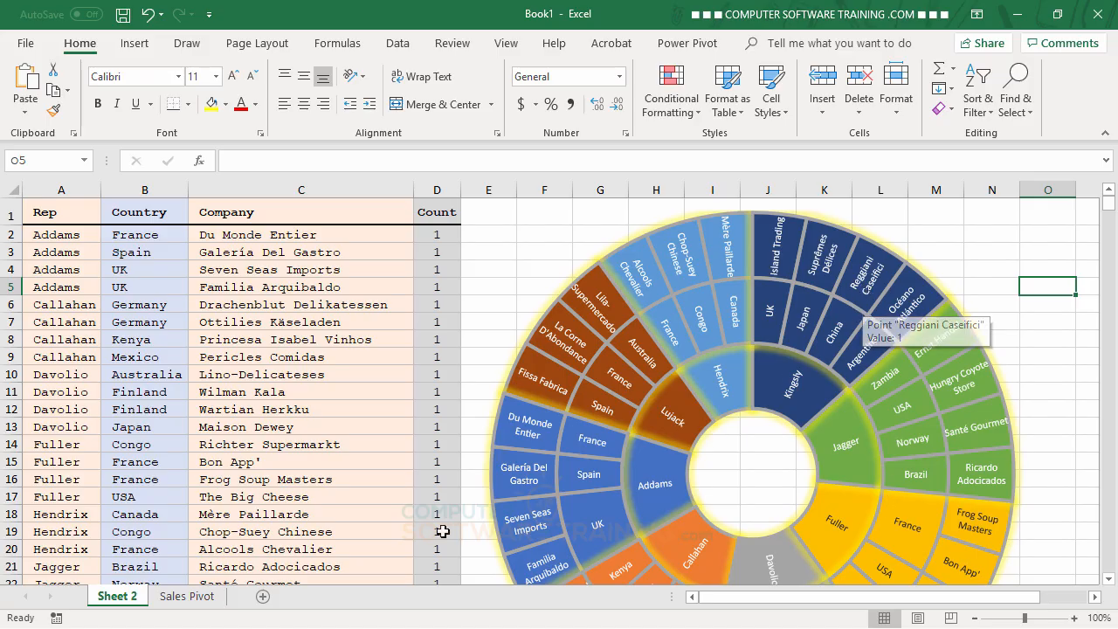
# Move the sunburst chart to its own new sheet named Chart1, and deselect it
pyautogui.rightClick(829, 235)
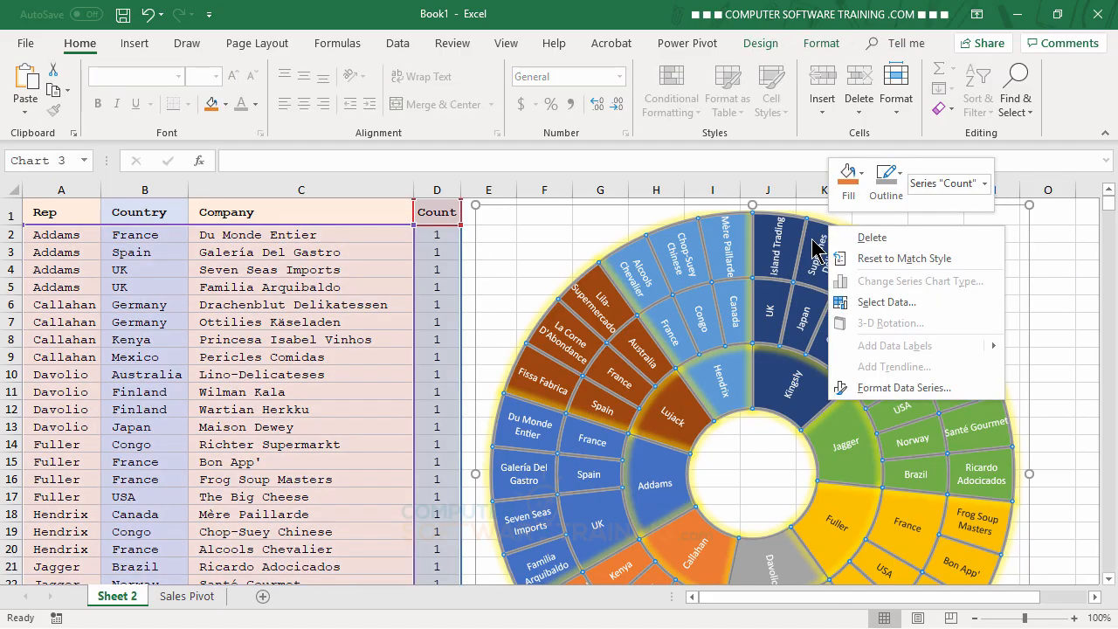
pyautogui.rightClick(811, 236)
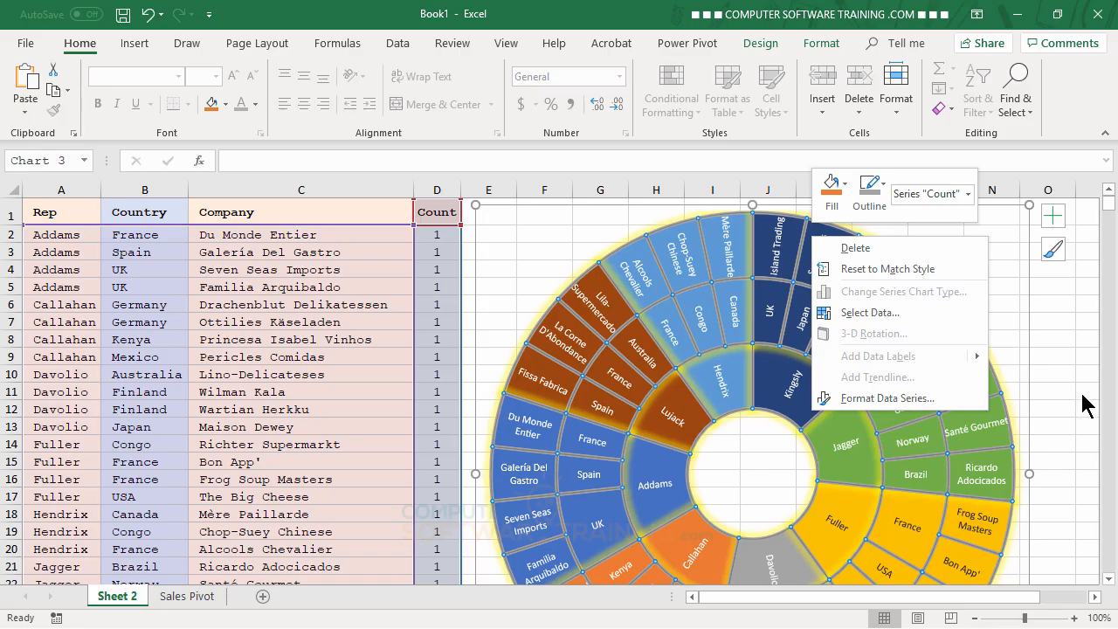
pyautogui.click(1028, 280)
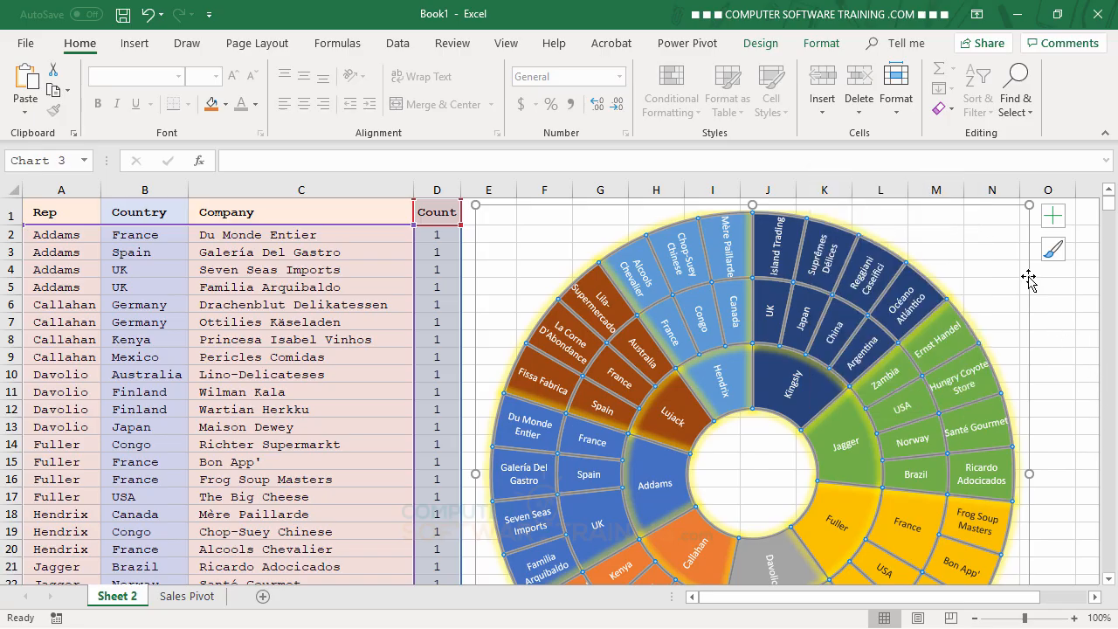
pyautogui.rightClick(1029, 278)
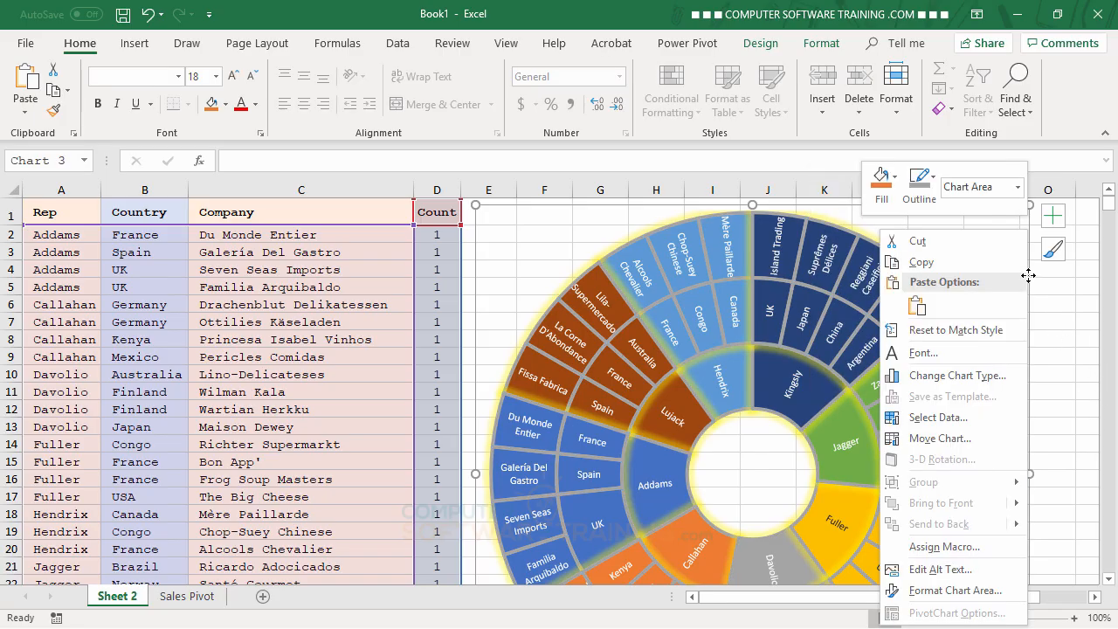
pyautogui.click(942, 439)
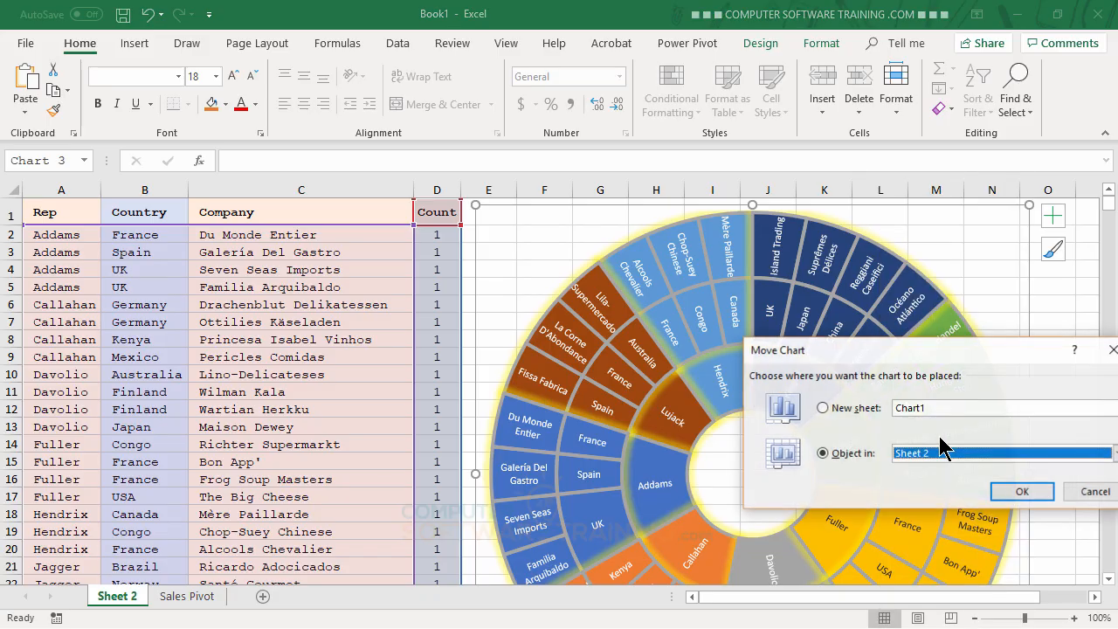
pyautogui.click(846, 411)
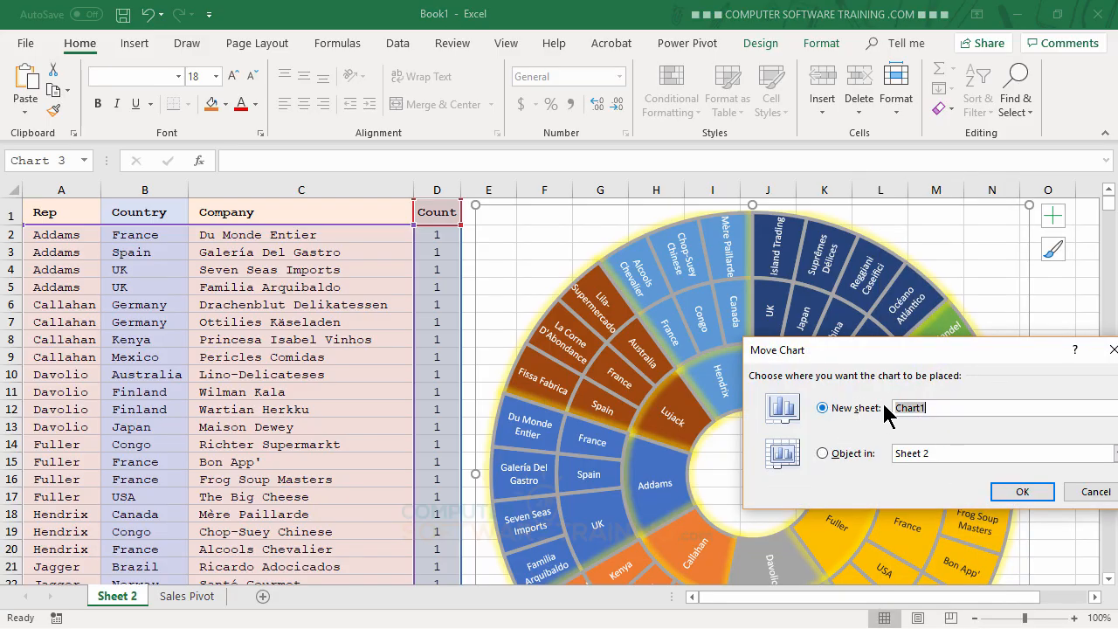
pyautogui.click(1028, 495)
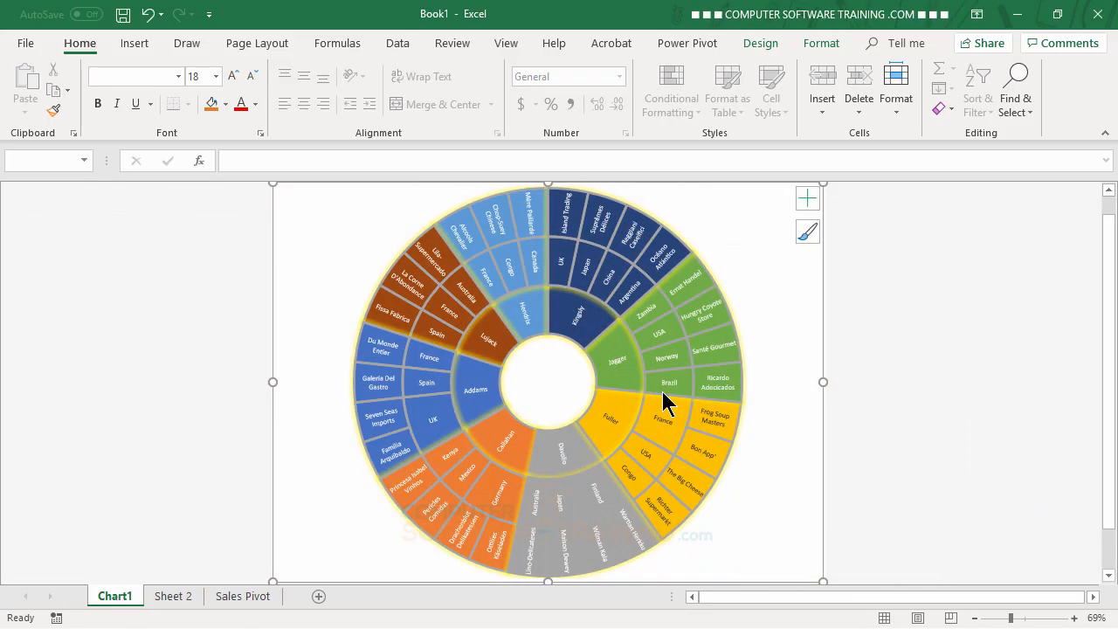
pyautogui.click(961, 352)
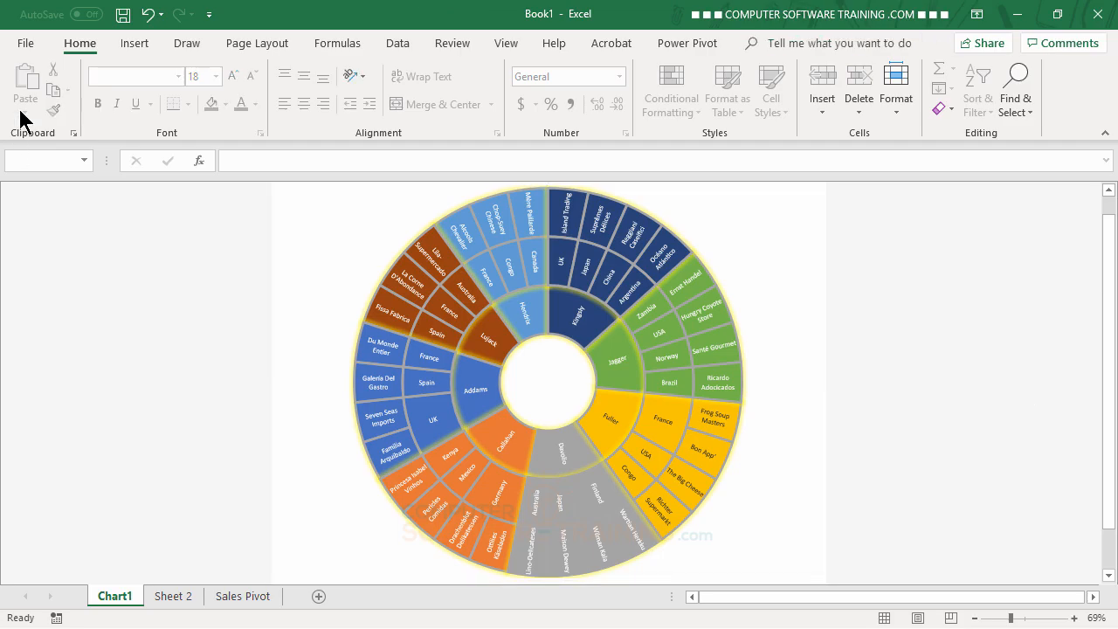
# Check the print preview of the Chart1 sheet, and return to the workbook
pyautogui.click(29, 46)
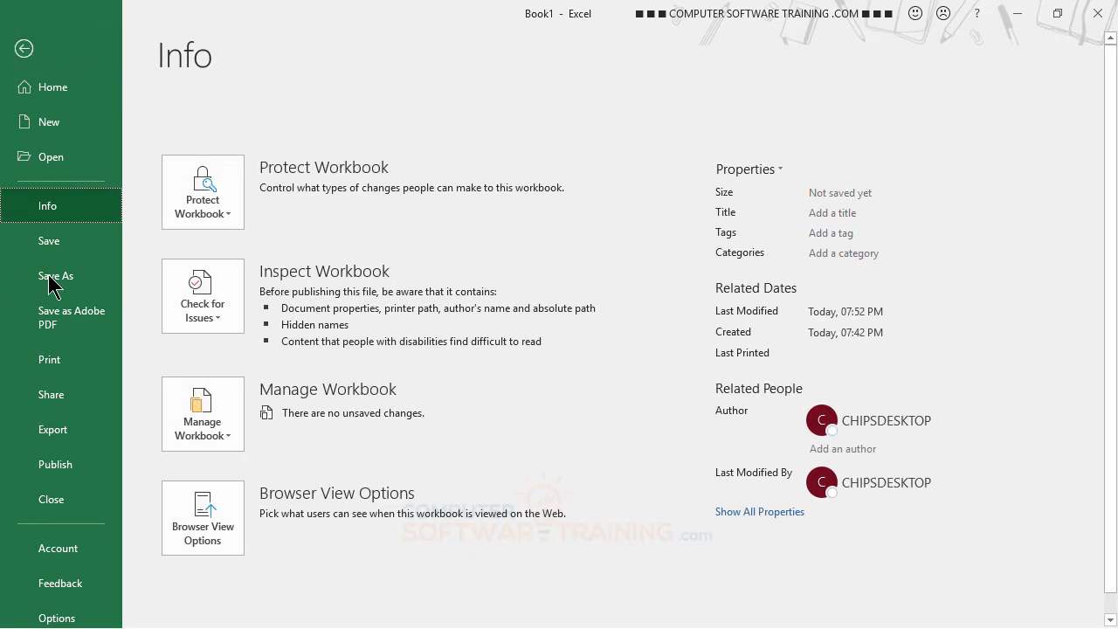
pyautogui.click(52, 366)
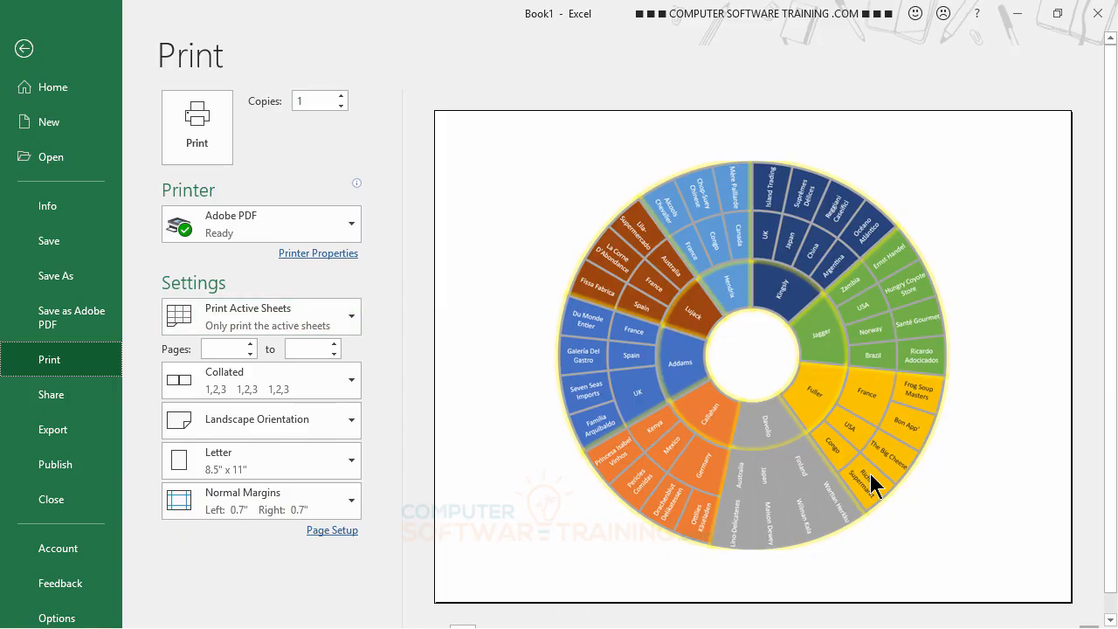
pyautogui.click(24, 50)
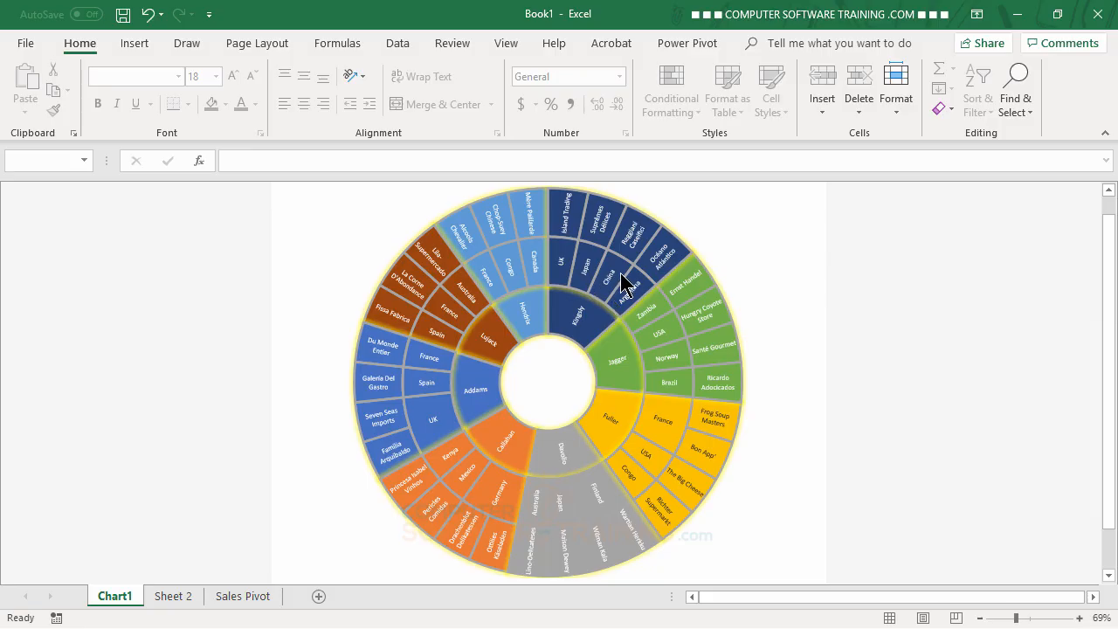
pyautogui.moveTo(625, 284)
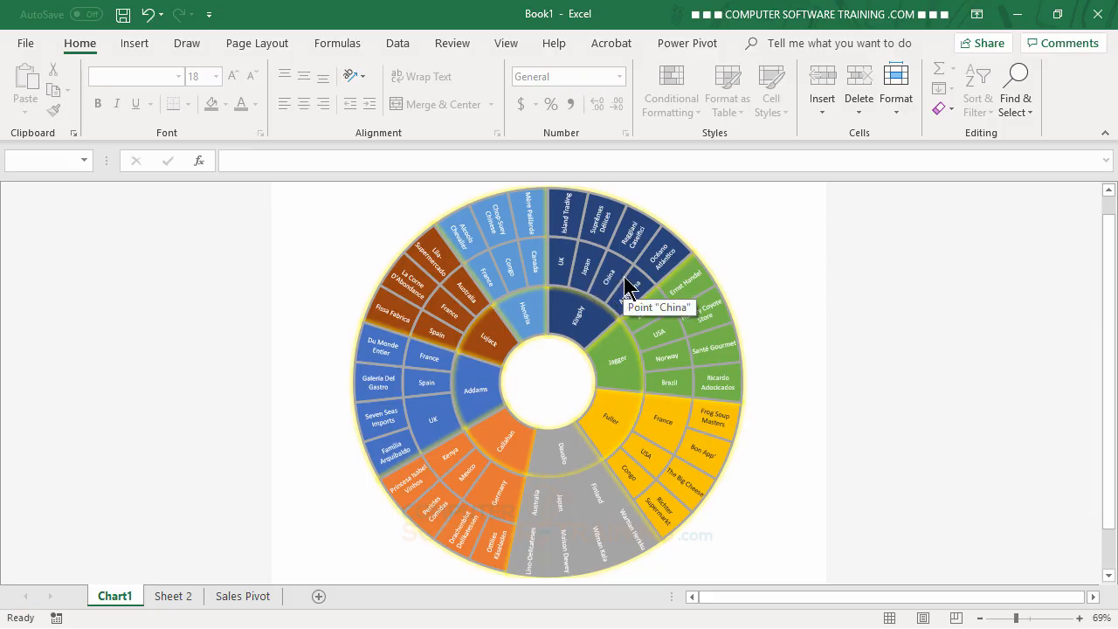